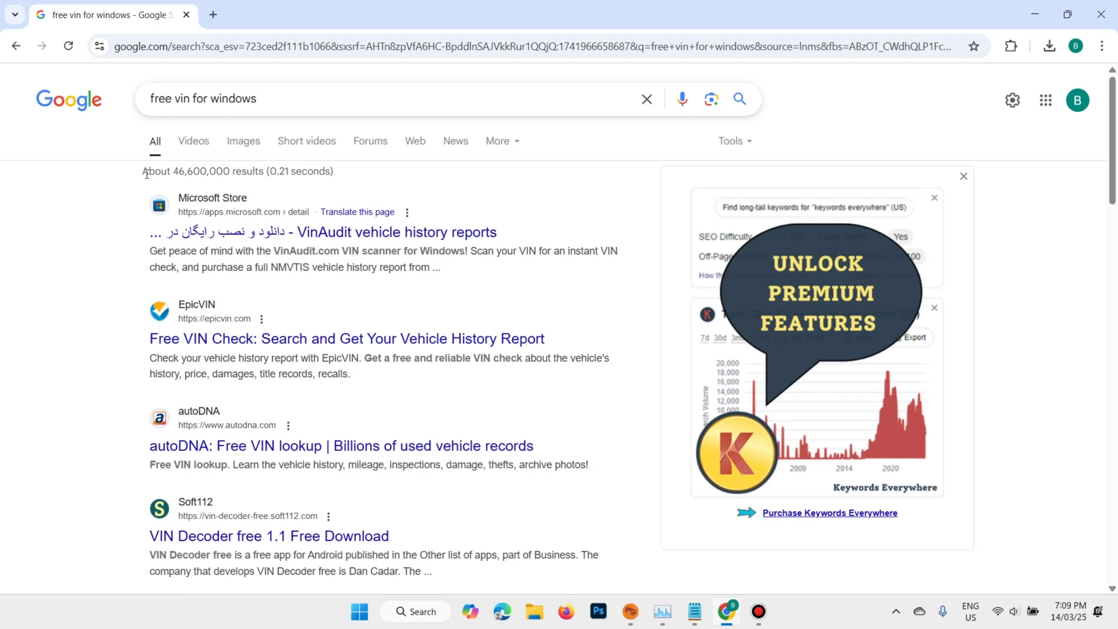
Highlight and clear text in the 'free vin for windows' results and search query
drag(130, 170, 597, 290)
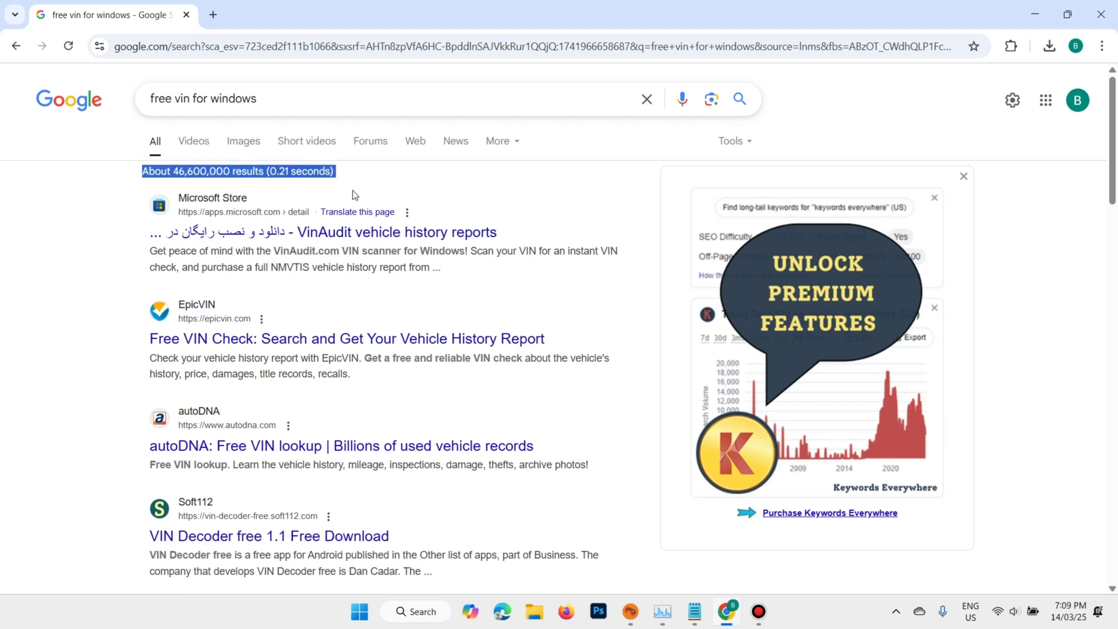
click(585, 297)
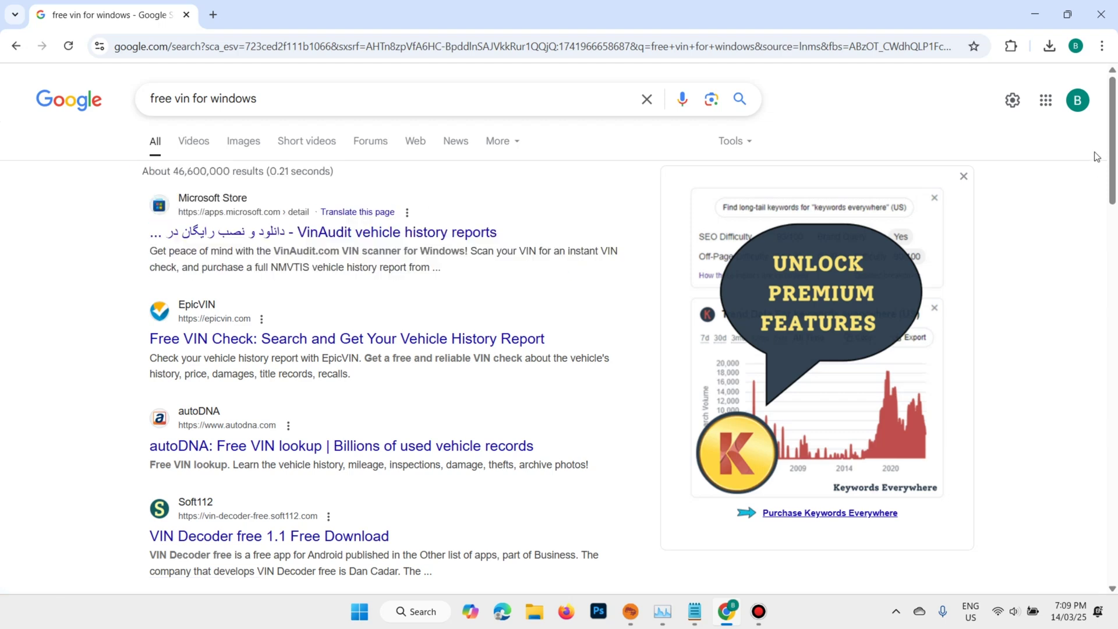
drag(275, 97, 148, 106)
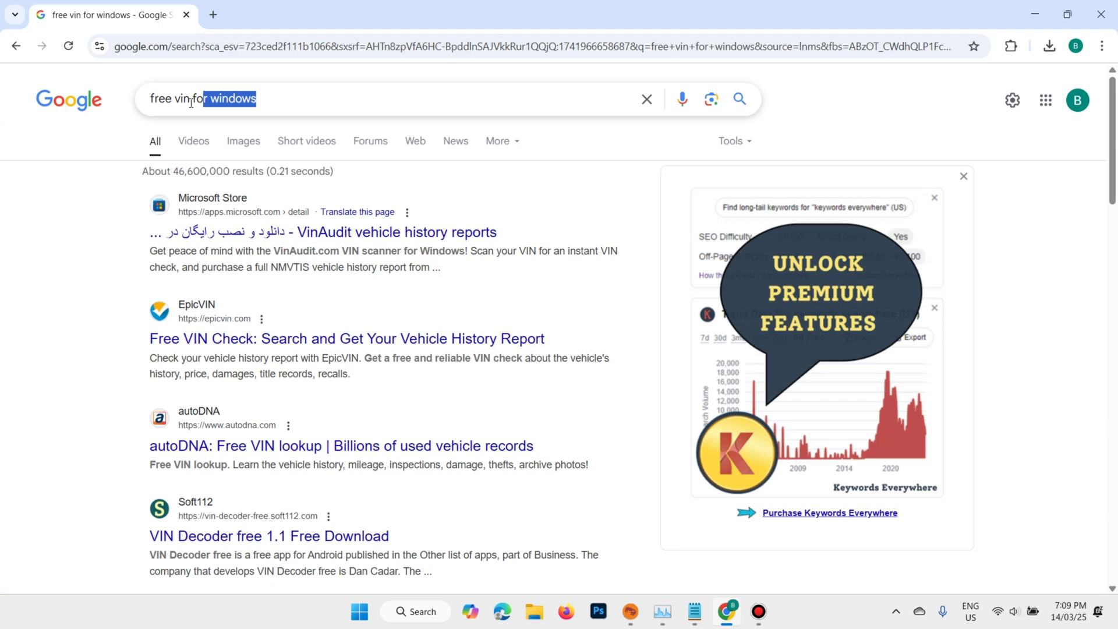
click(265, 98)
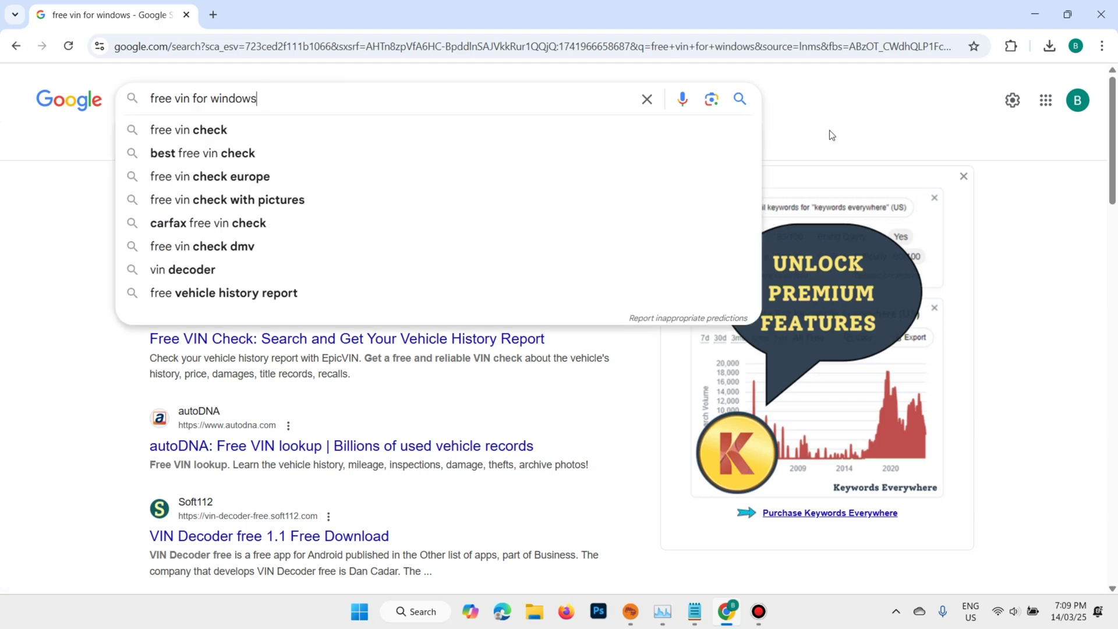
click(865, 109)
drag(1114, 81, 1114, 367)
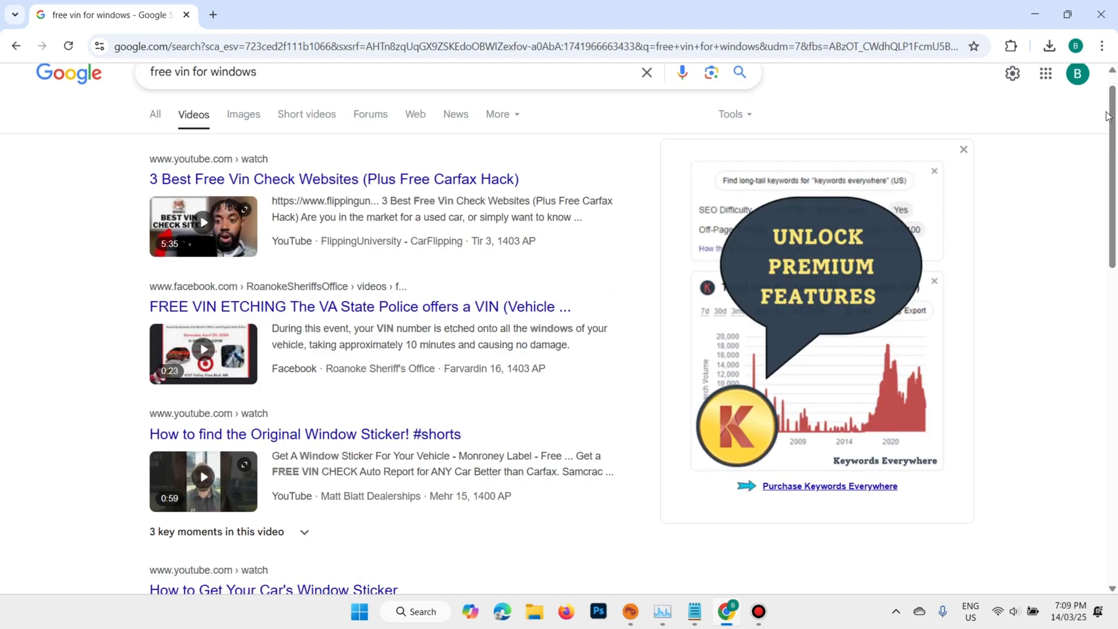
drag(1113, 105, 1113, 271)
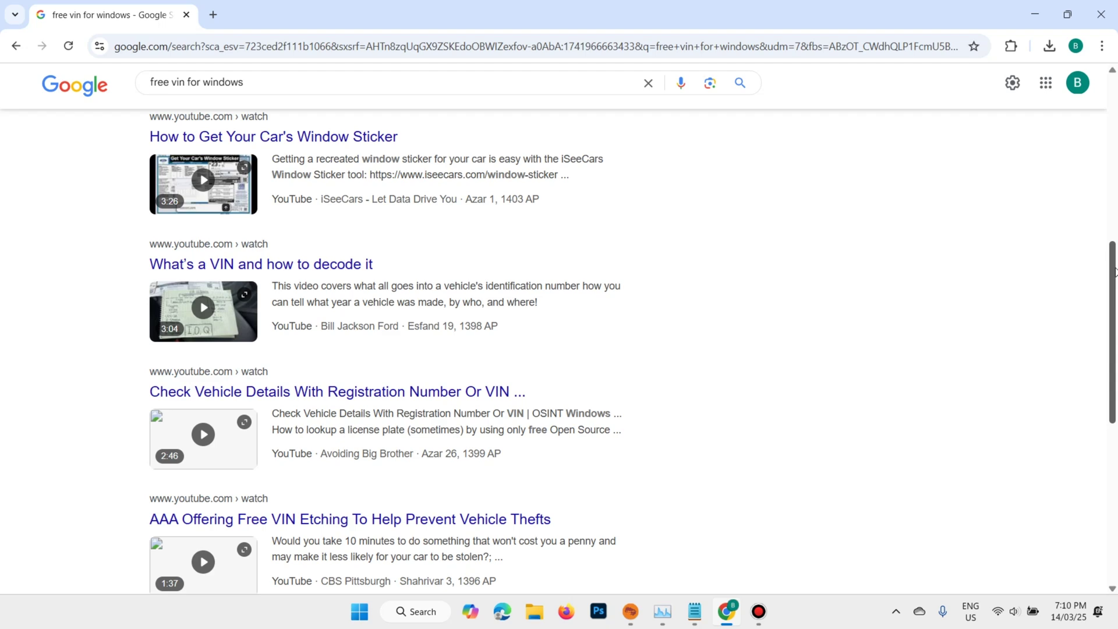
click(306, 83)
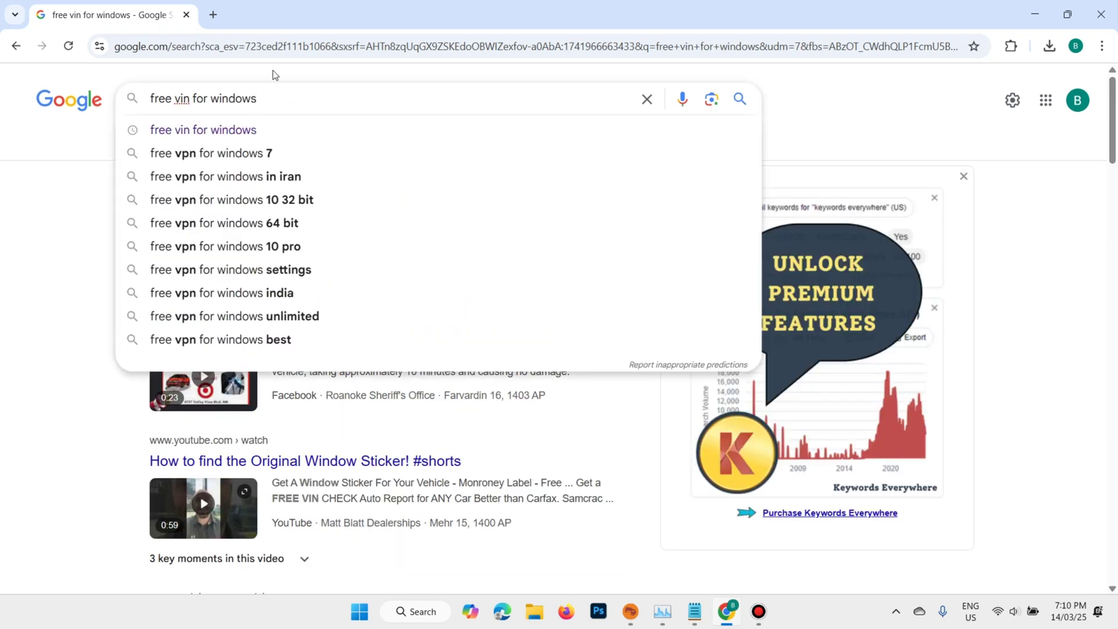
Search Google for 'oblivion vpn' and highlight the Oblivion Desktop GitHub result title
click(213, 15)
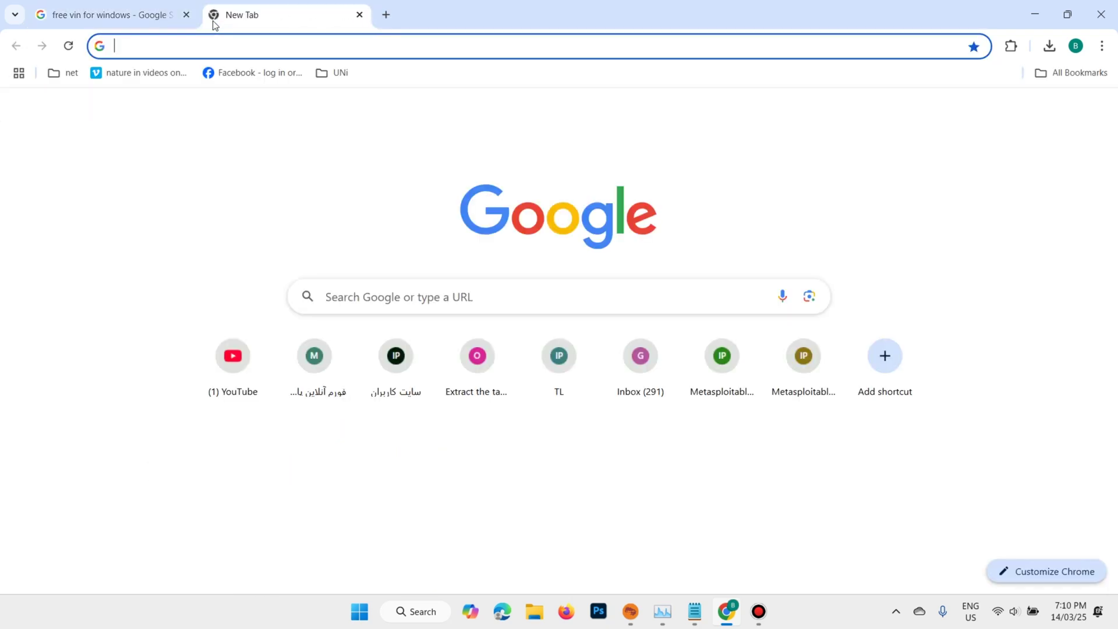
click(246, 48)
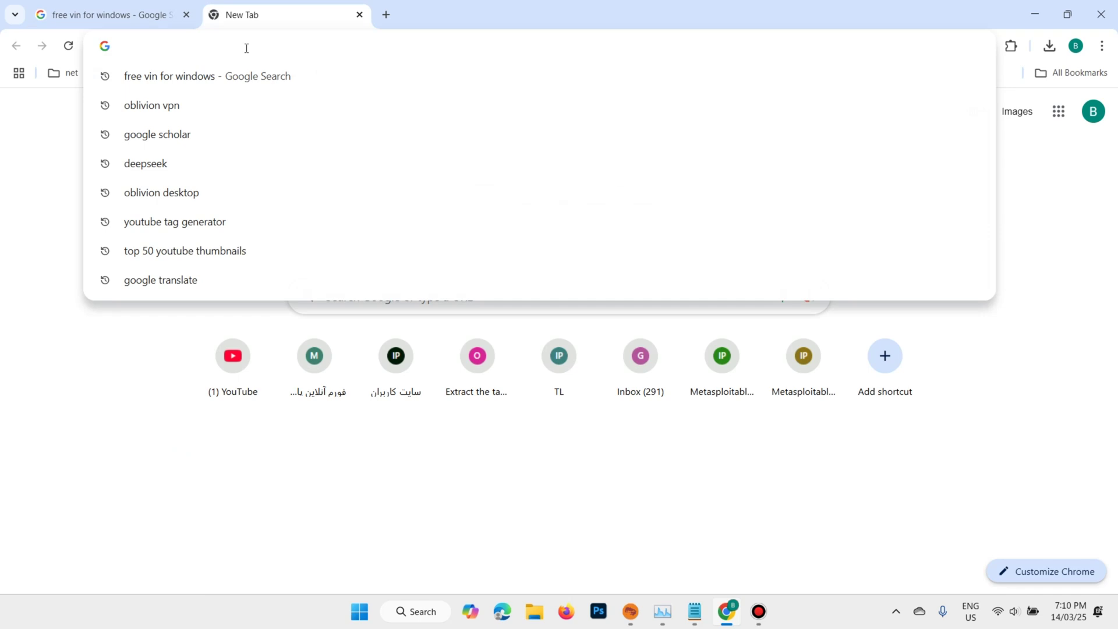
text(oblivion vpn)
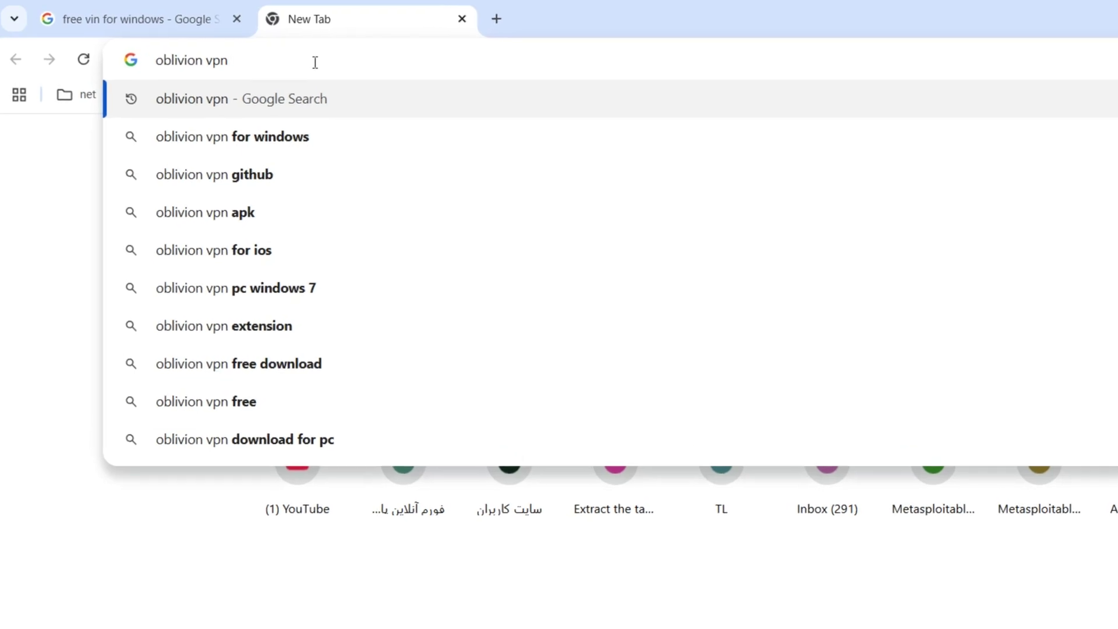
key(Return)
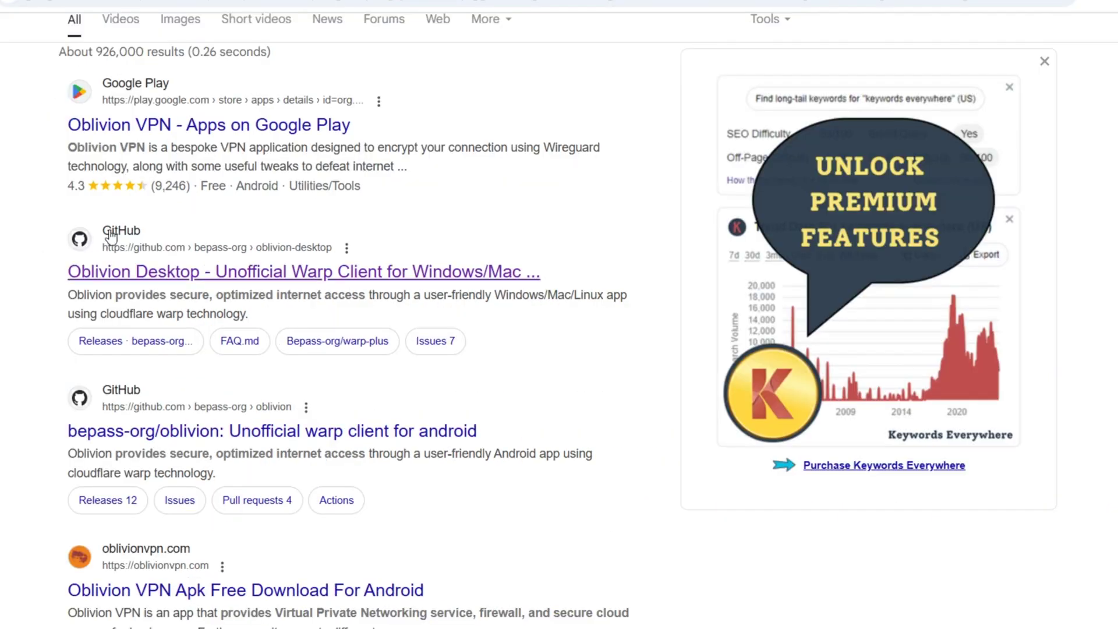
drag(66, 271, 402, 273)
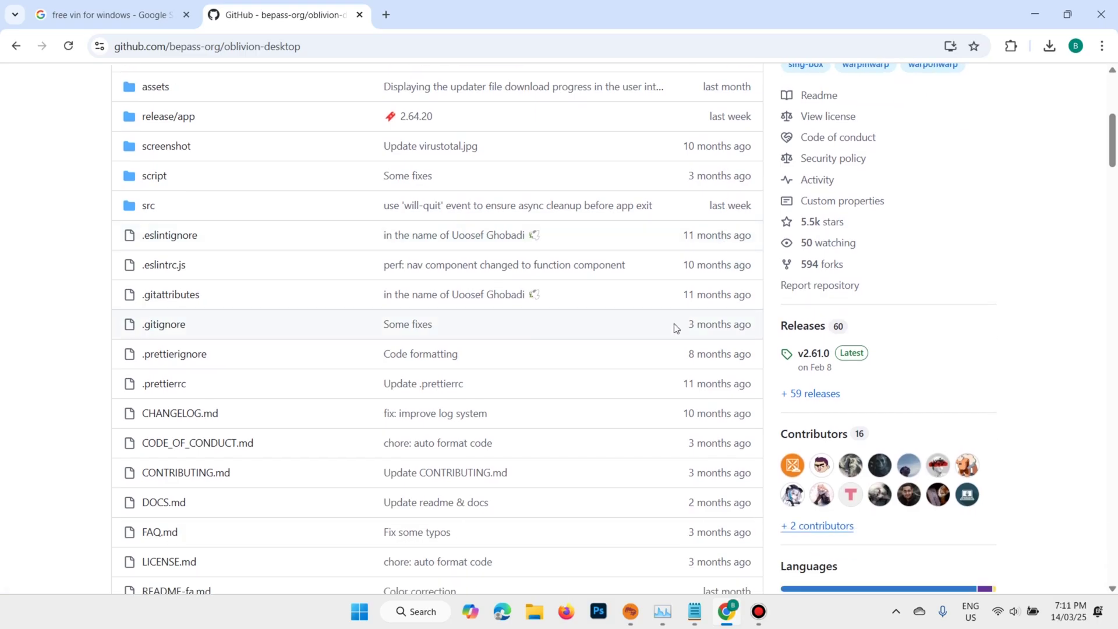
scroll(674, 323, down, 1)
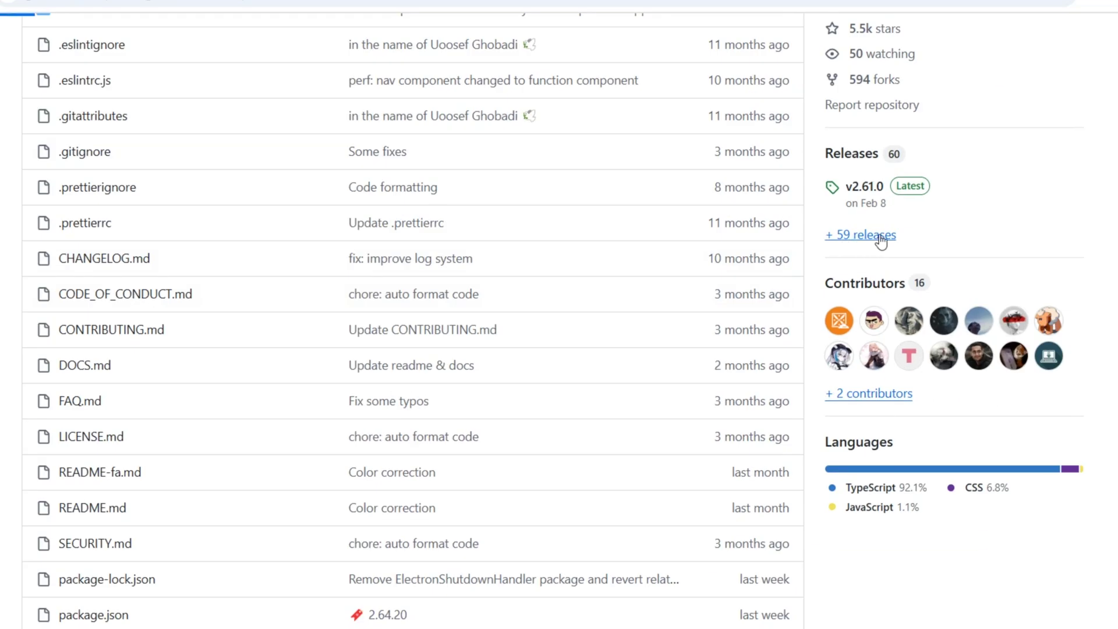
Open the Oblivion Desktop releases and highlight the macOS, Linux, Android, iOS and Windows 10+ entries
click(860, 235)
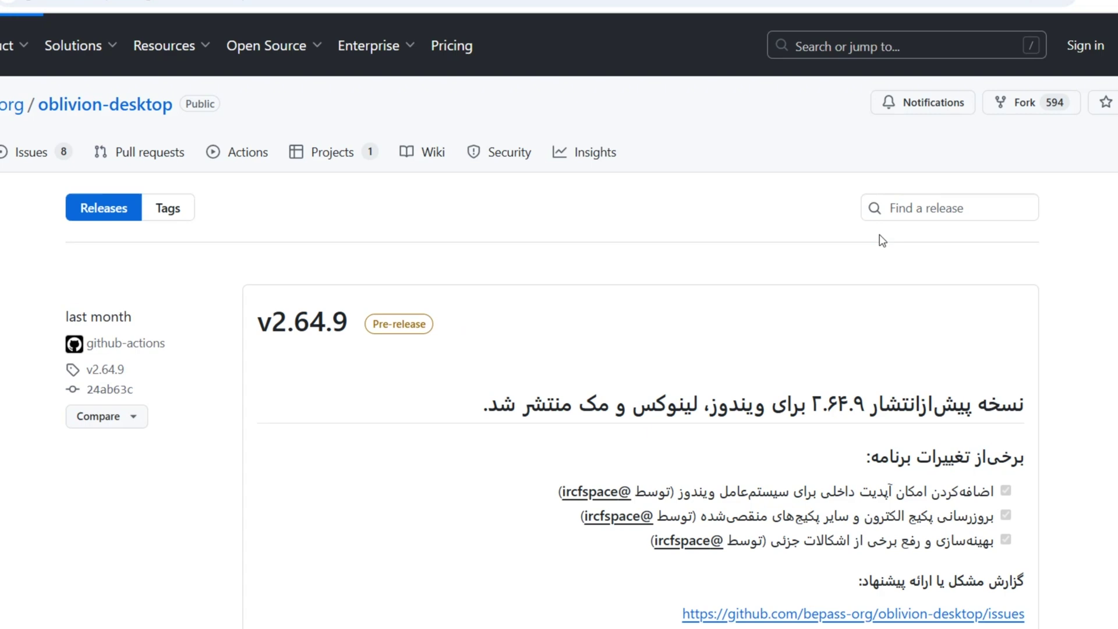
scroll(610, 172, down, 3)
scroll(610, 171, down, 3)
scroll(610, 171, up, 1)
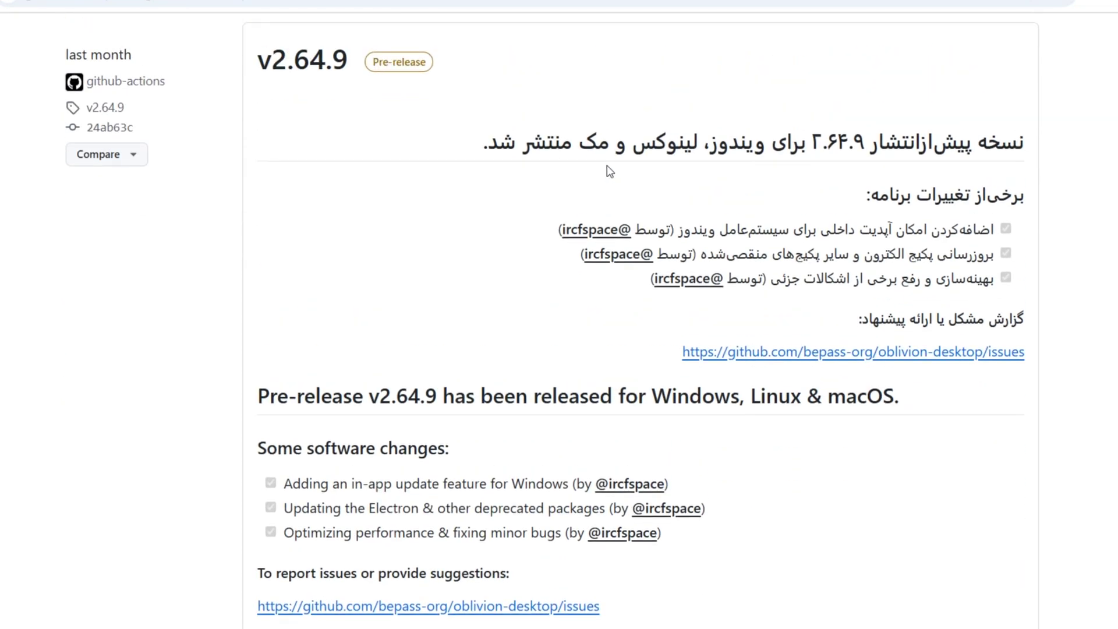
scroll(610, 172, down, 3)
scroll(610, 172, down, 4)
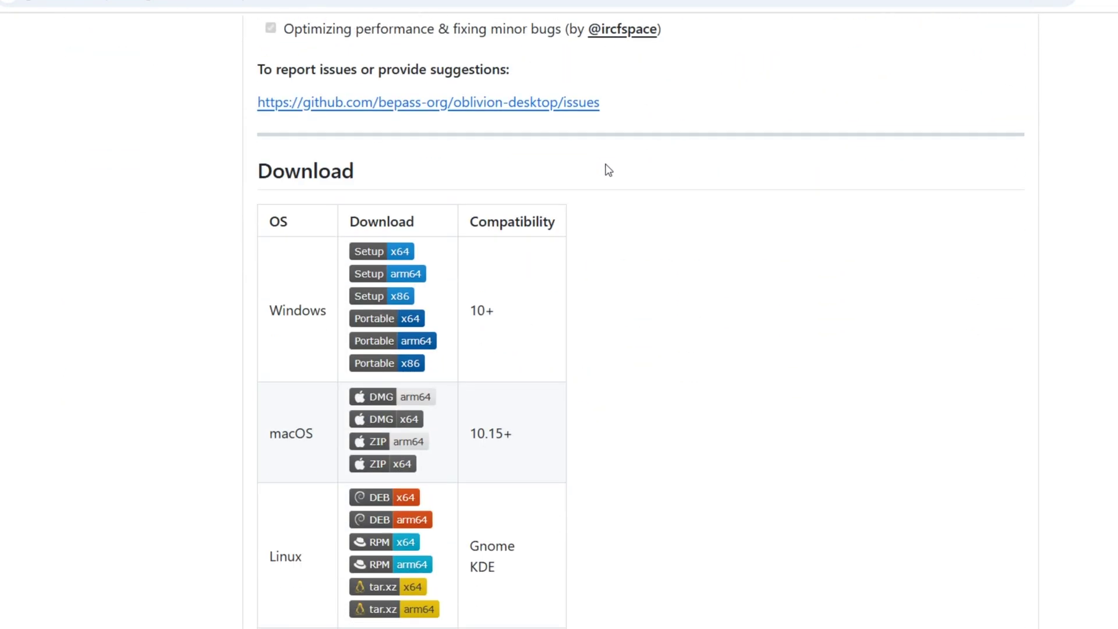
scroll(609, 169, down, 2)
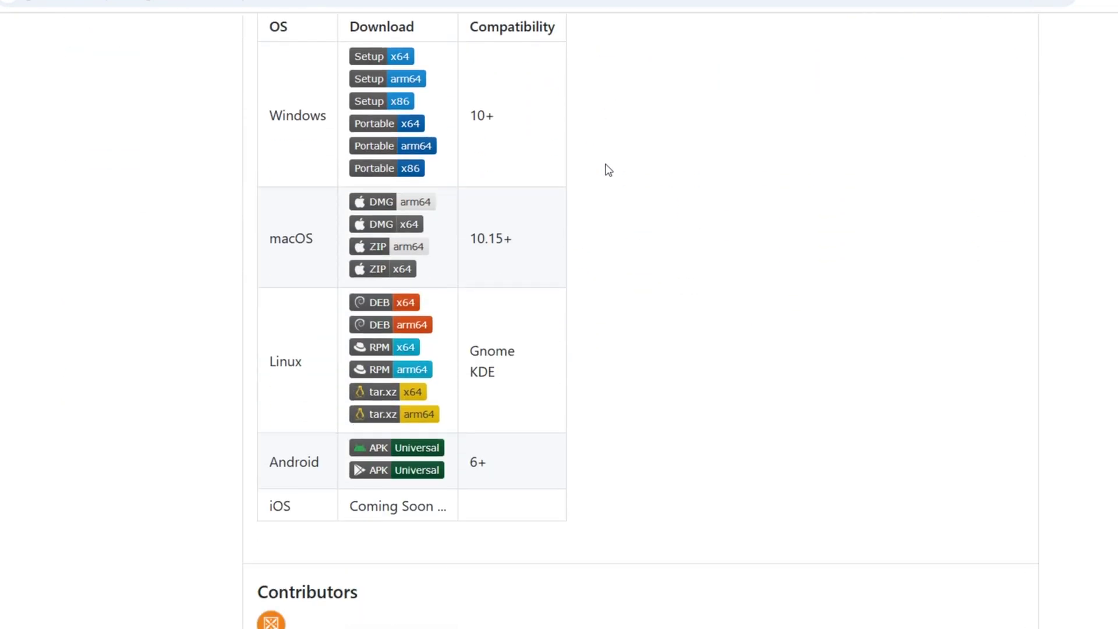
scroll(602, 184, up, 1)
scroll(524, 183, up, 1)
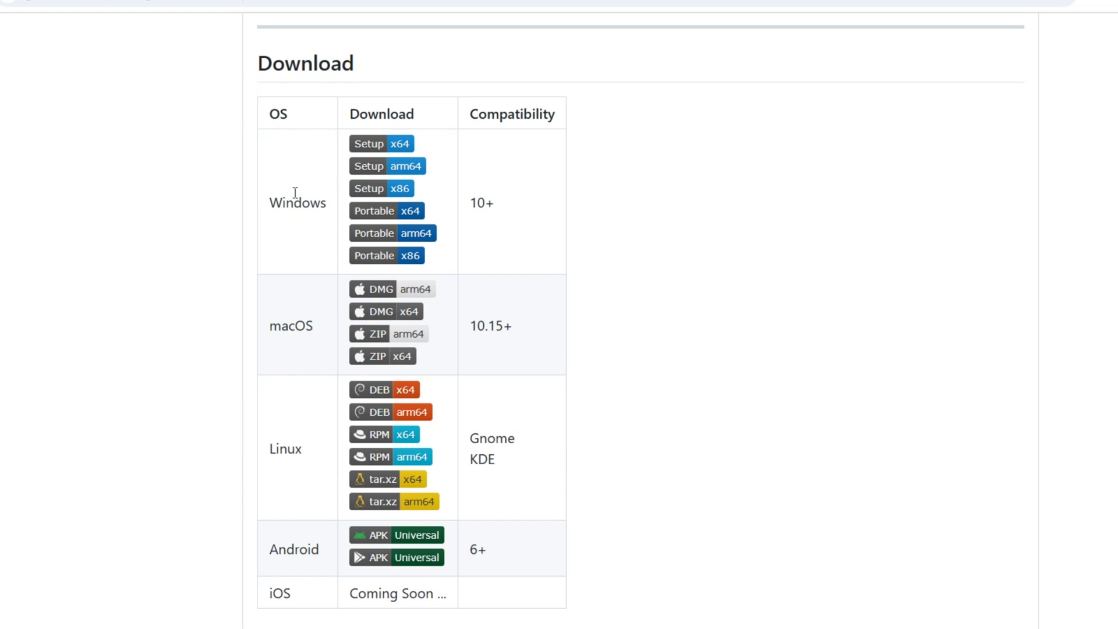
drag(272, 325, 305, 439)
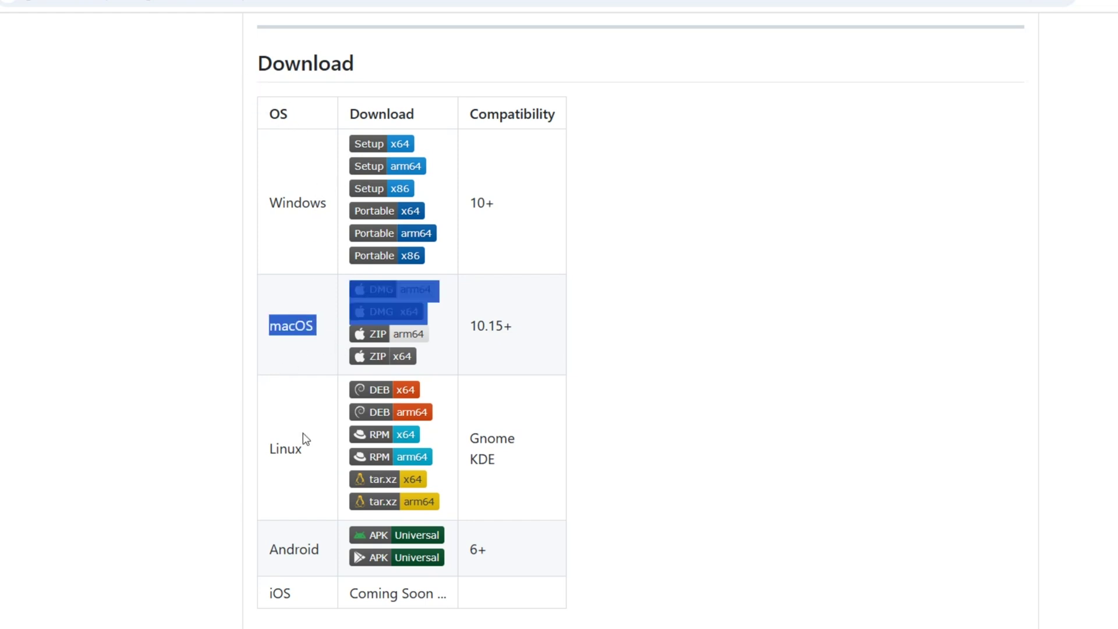
click(305, 438)
double_click(284, 448)
double_click(302, 550)
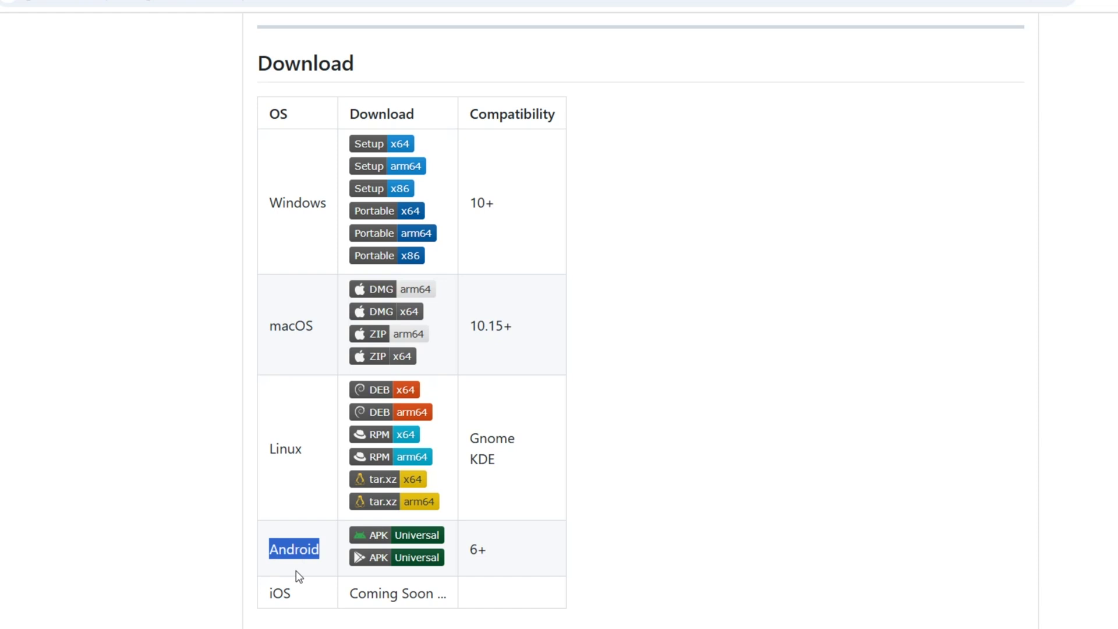
double_click(279, 593)
scroll(670, 254, down, 3)
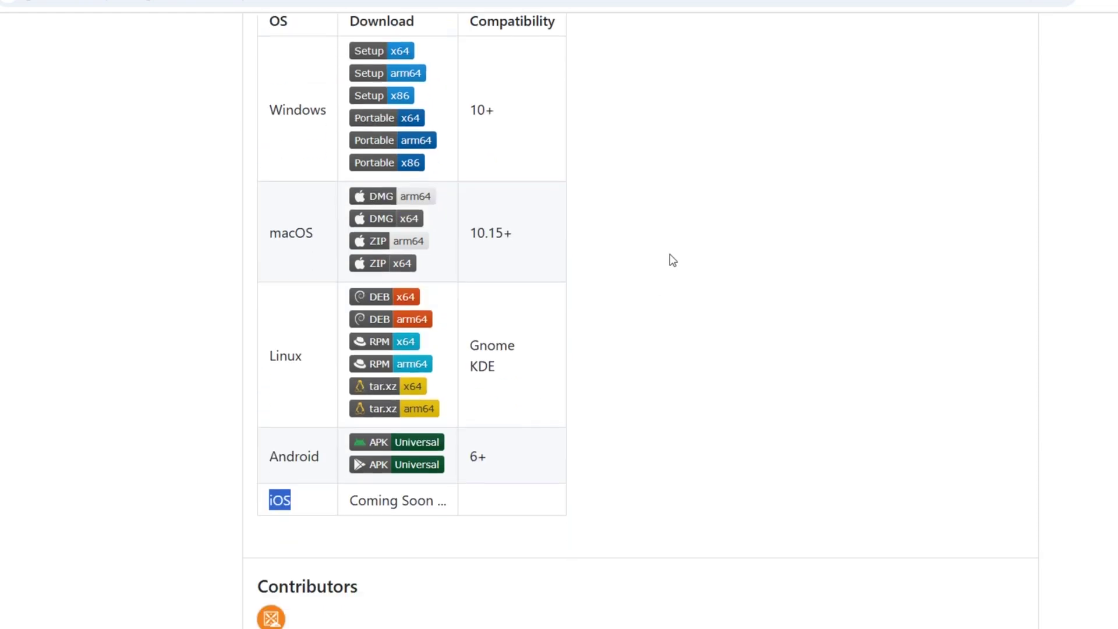
scroll(642, 153, down, 3)
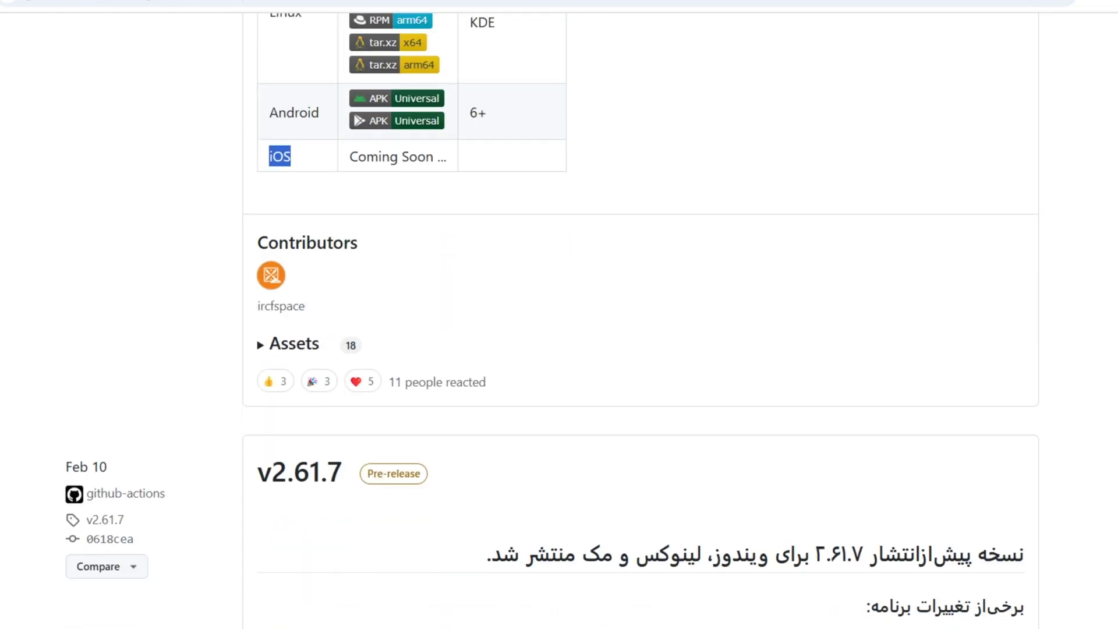
scroll(642, 315, down, 5)
scroll(642, 315, down, 5)
scroll(642, 314, down, 4)
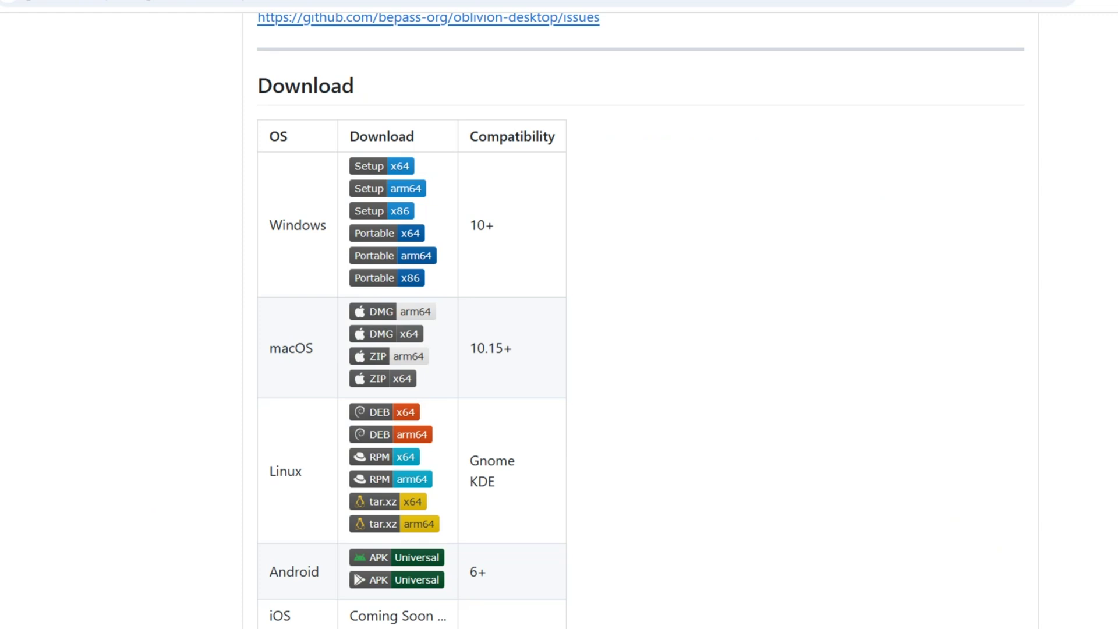
scroll(642, 315, up, 3)
scroll(642, 314, down, 1)
scroll(642, 314, down, 3)
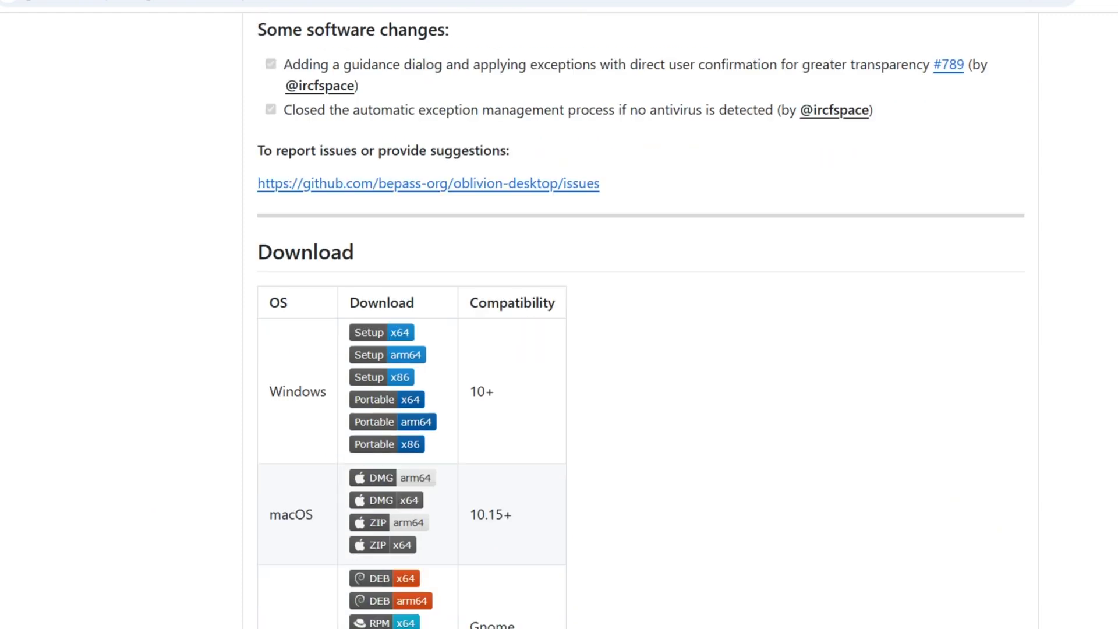
scroll(642, 314, down, 6)
scroll(642, 315, down, 5)
scroll(642, 315, down, 5)
scroll(642, 315, up, 5)
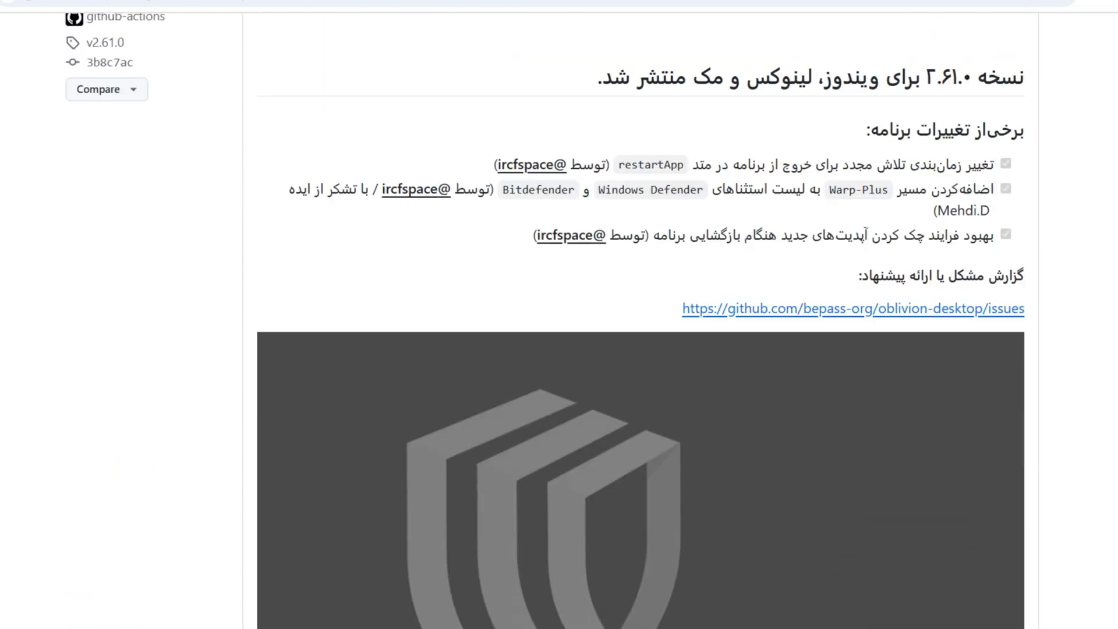
scroll(642, 315, up, 8)
scroll(643, 315, up, 6)
scroll(643, 314, down, 3)
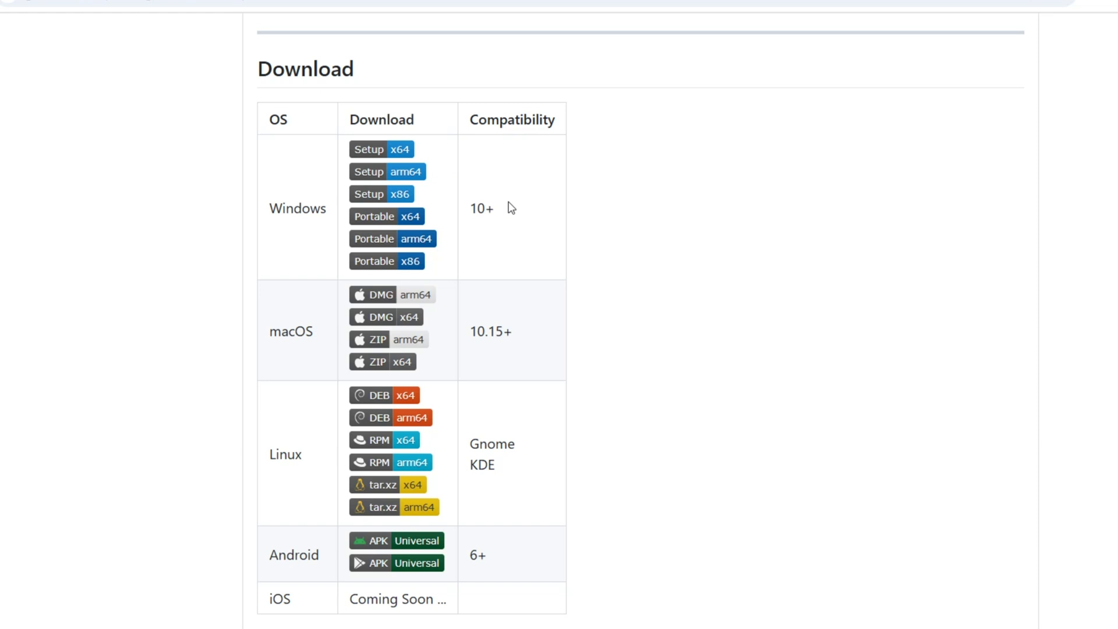
drag(496, 208, 470, 208)
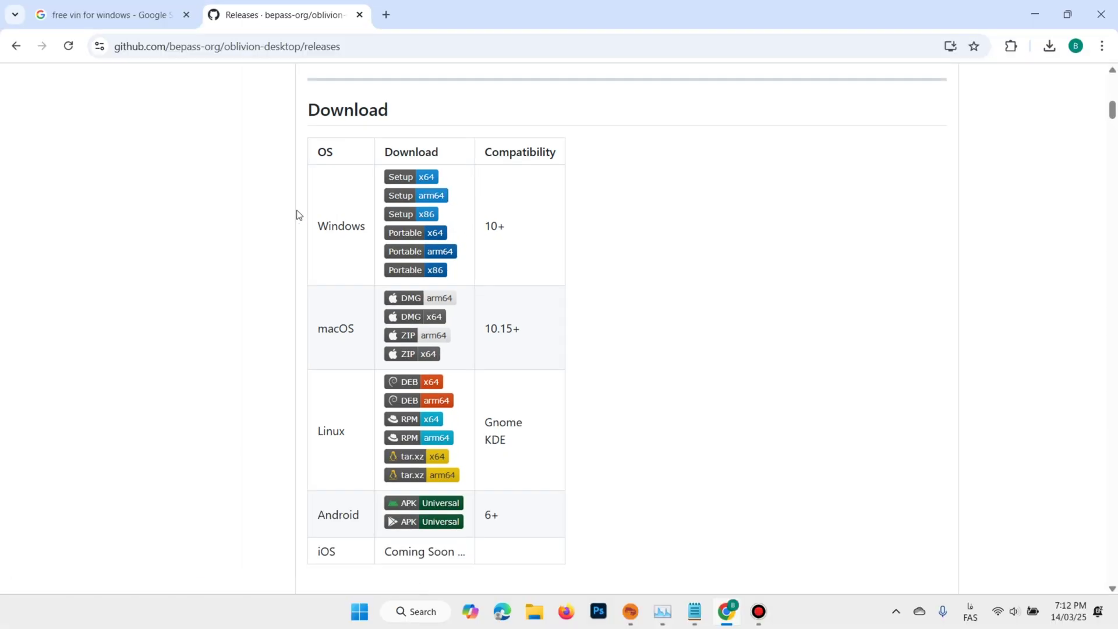
Download the Windows Portable x64 zip and show it in its folder
click(404, 234)
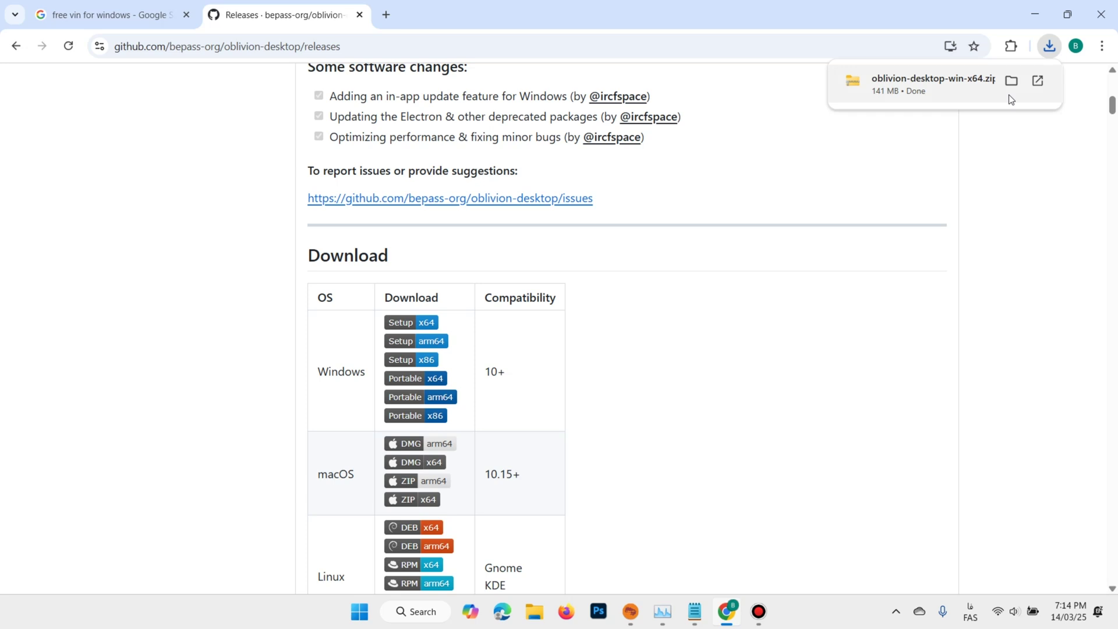
click(1011, 81)
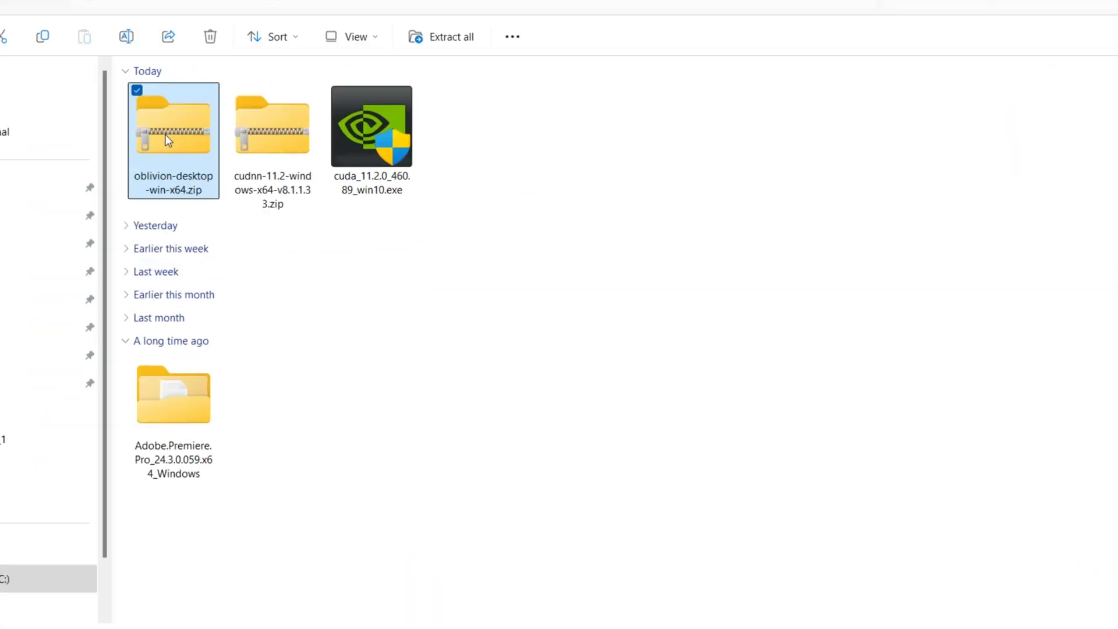
Extract oblivion-desktop-win-x64.zip into the suggested Downloads folder
right_click(162, 142)
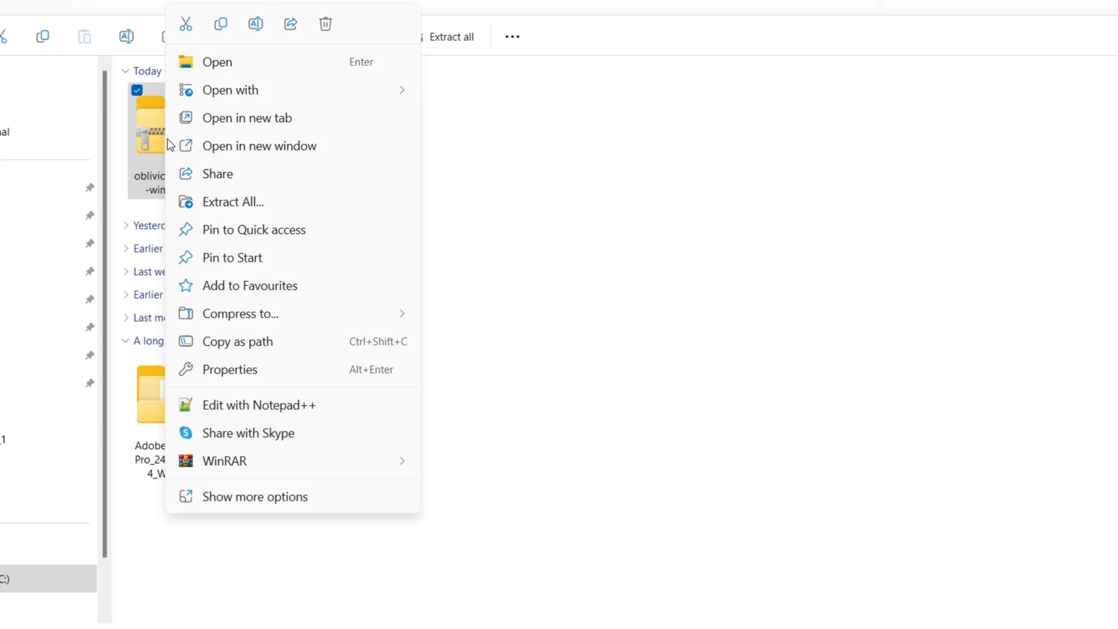
click(254, 203)
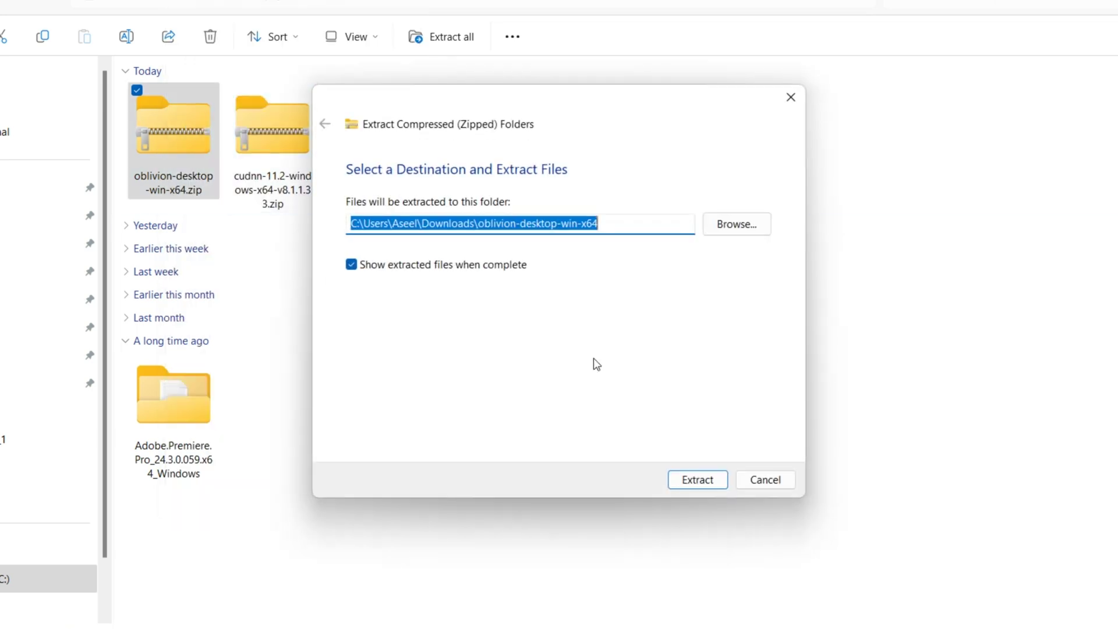
click(685, 467)
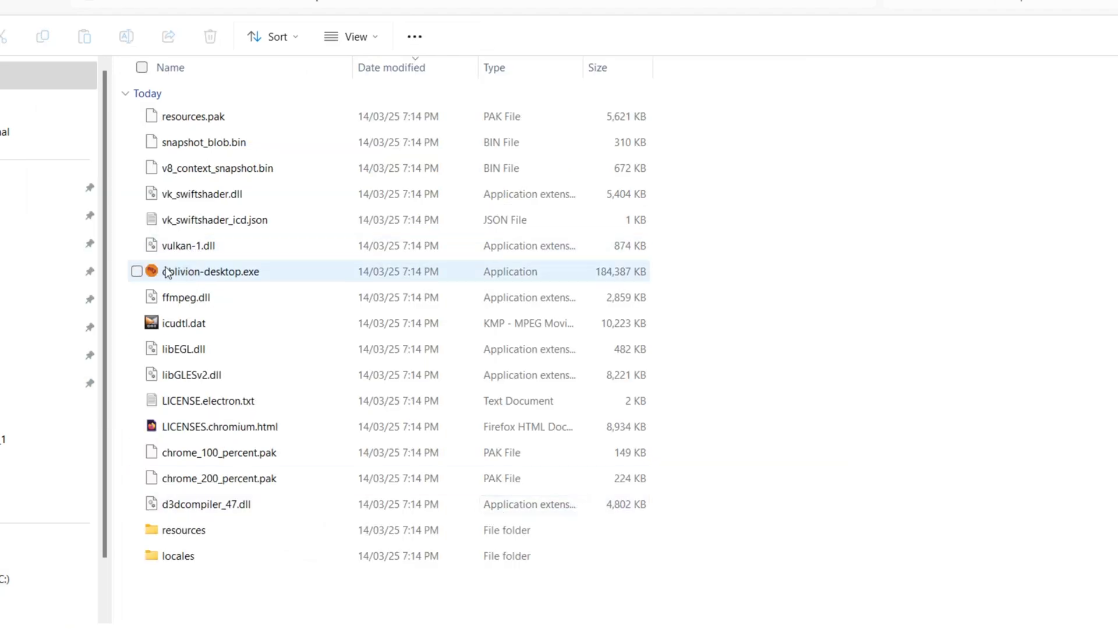
Launch oblivion-desktop.exe and expand the SmartScreen warning's More info details
click(210, 272)
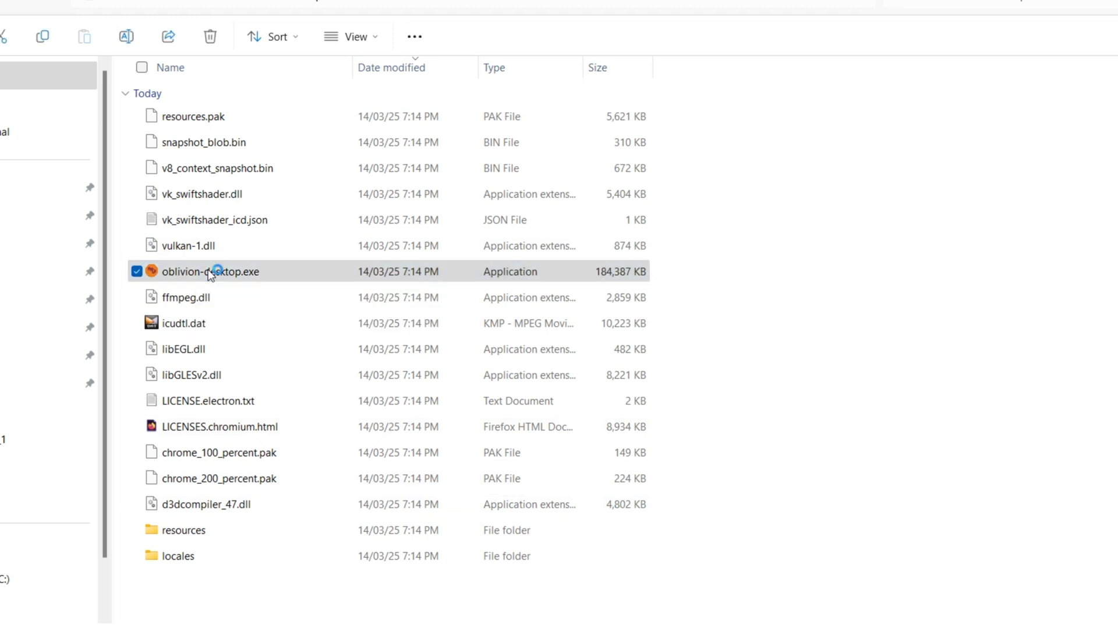
drag(346, 96, 642, 98)
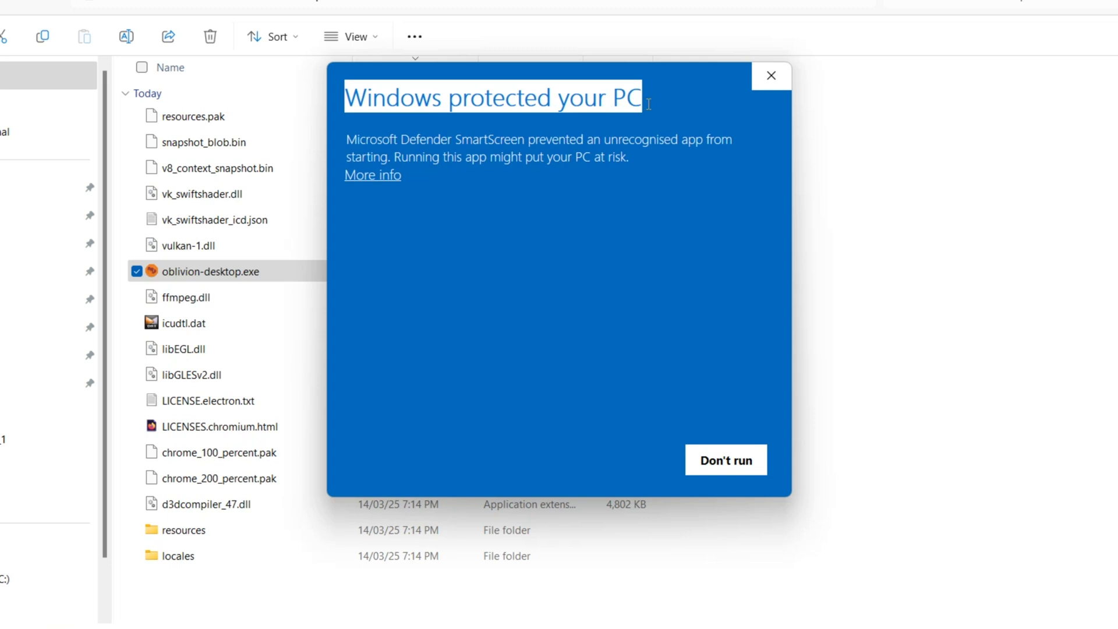
click(458, 164)
click(381, 178)
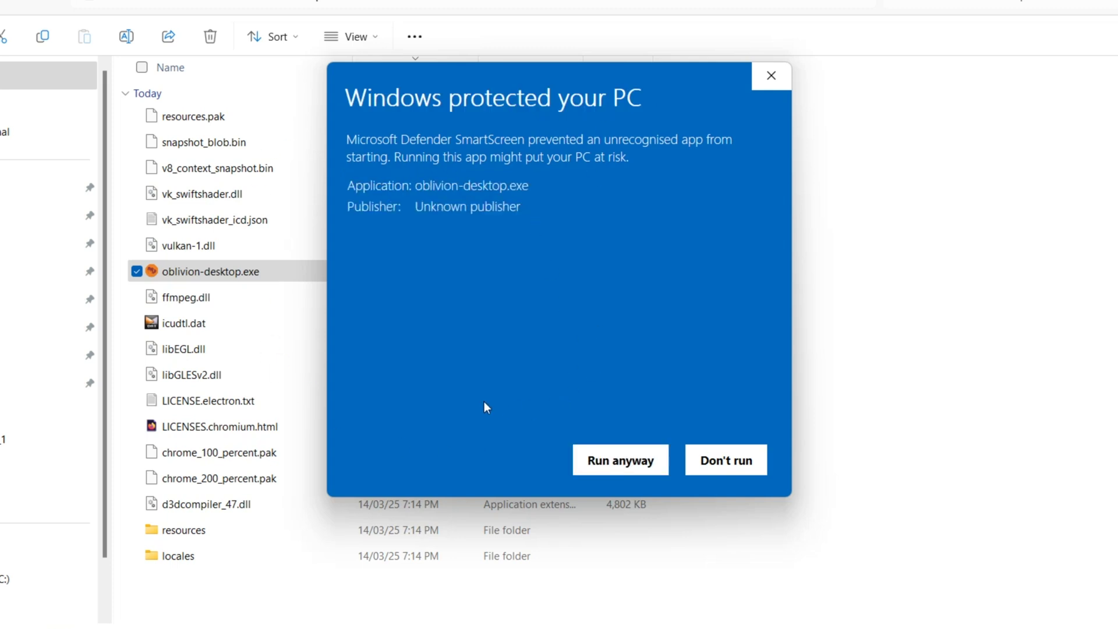
Run Oblivion Desktop past SmartScreen, reposition its window, and open the navigation menu
click(620, 460)
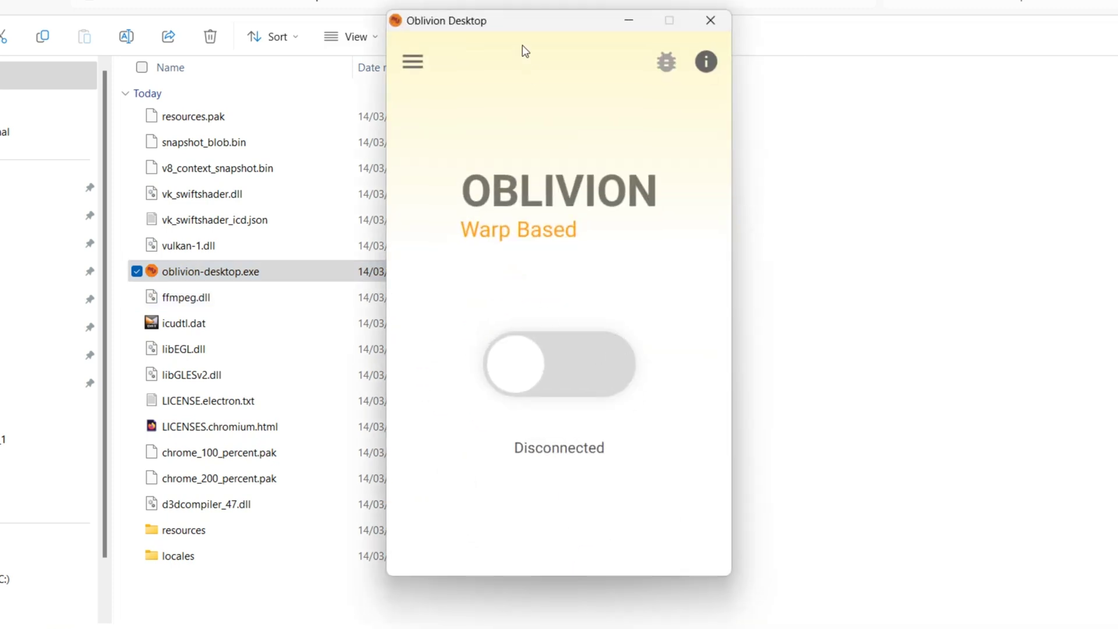
mouse_move(530, 34)
mouse_down()
mouse_move(547, 51)
mouse_move(509, 34)
mouse_move(551, 40)
mouse_up()
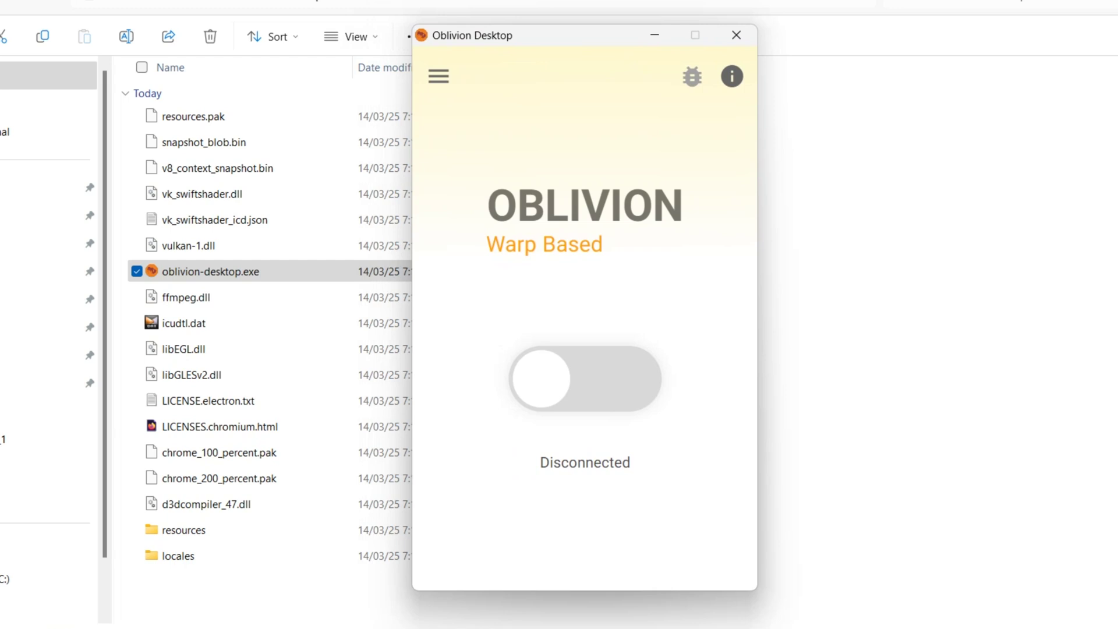
click(438, 76)
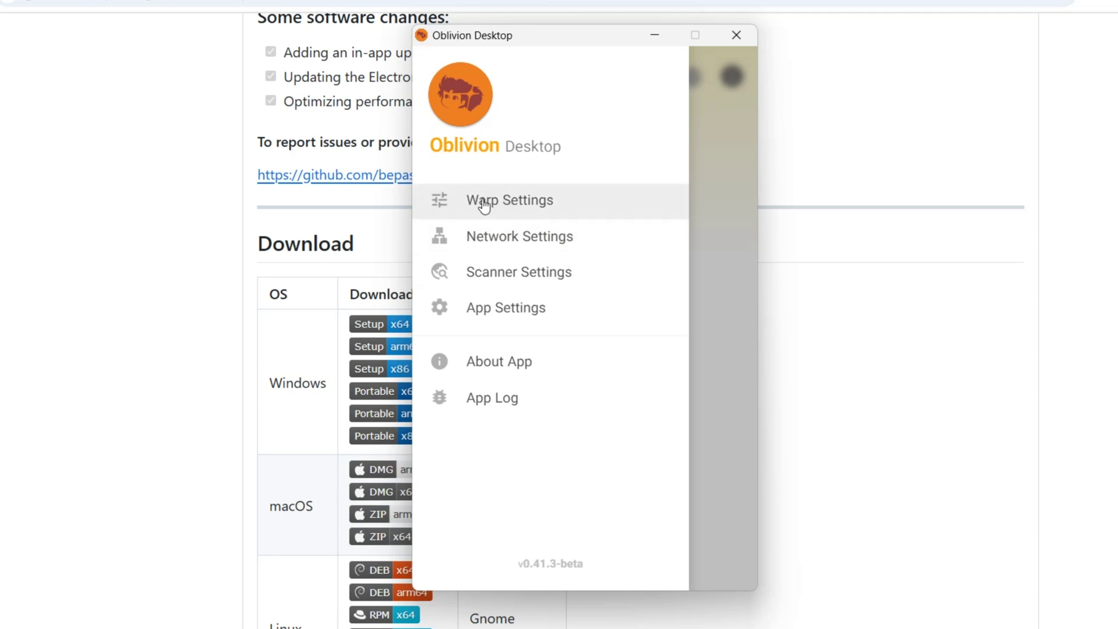
In Warp Settings, keep Germany as the Psiphon country and return to the connect screen
click(483, 204)
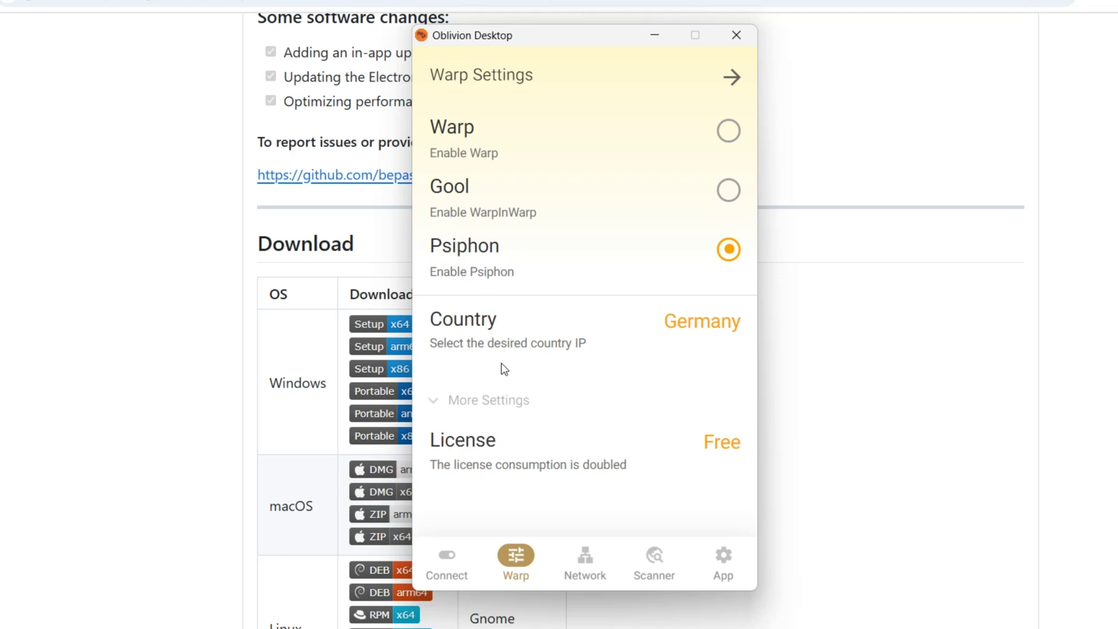
click(694, 323)
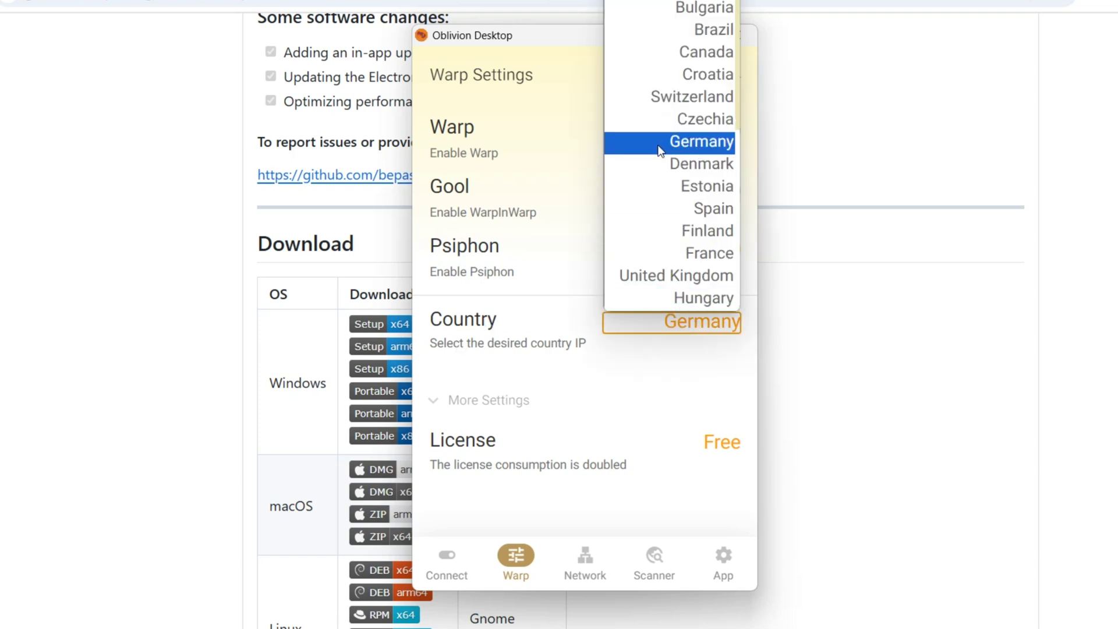
click(688, 149)
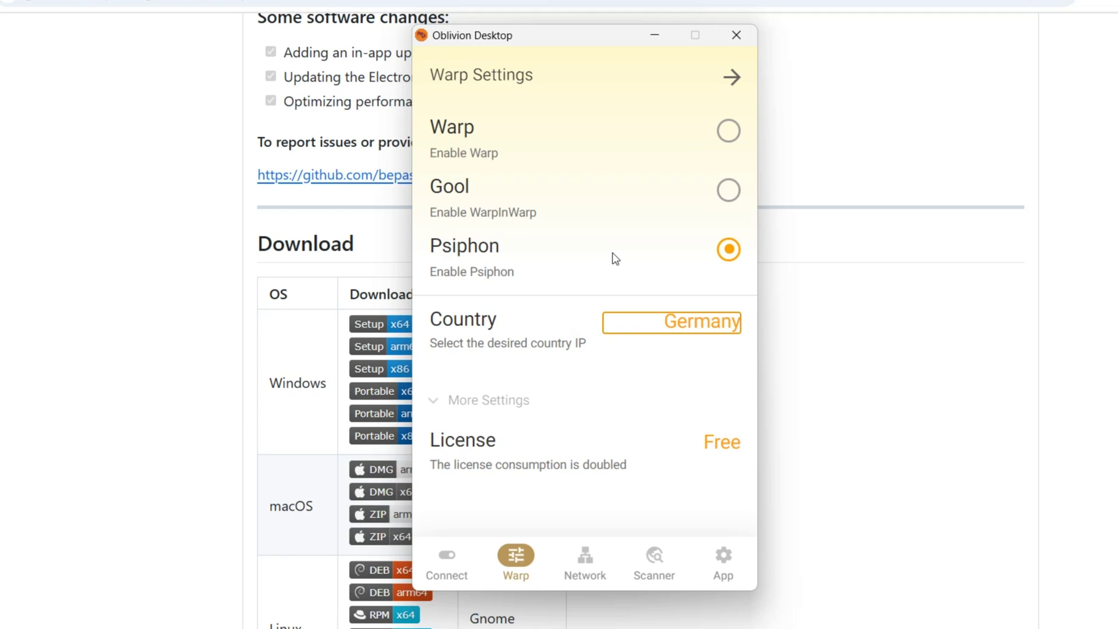
click(732, 78)
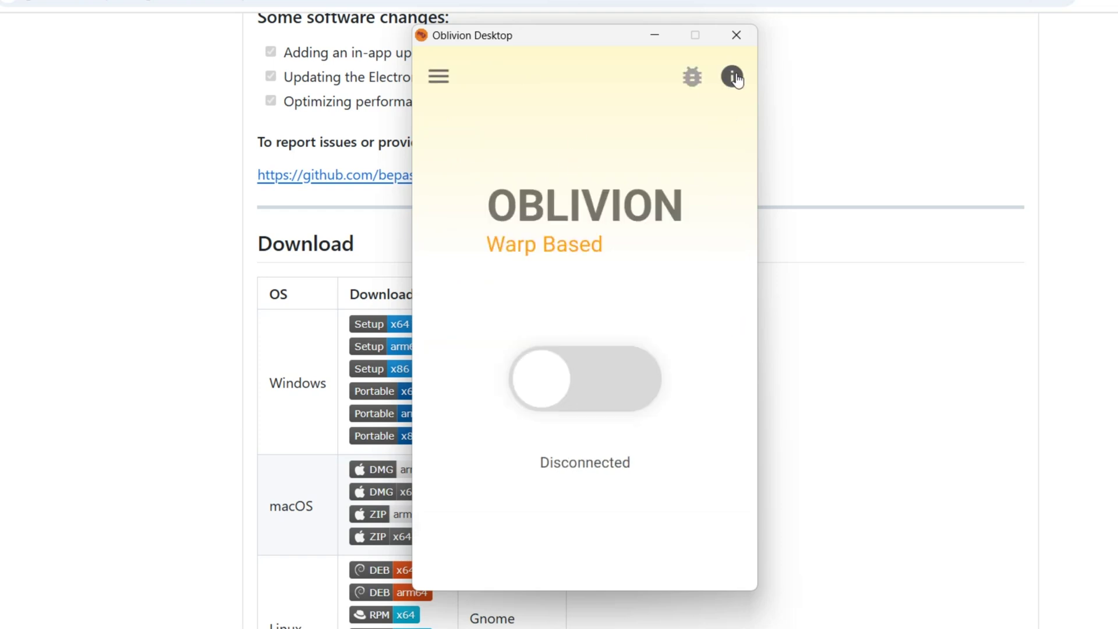
Turn the VPN on through Germany and open a new Chrome tab
click(621, 377)
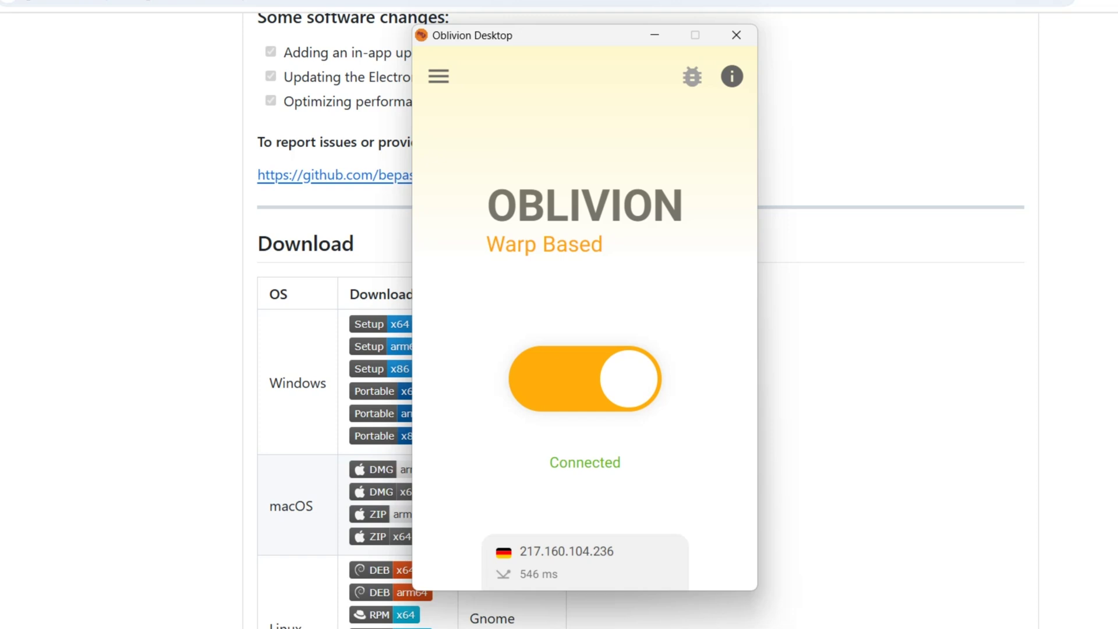
key(ctrl+t)
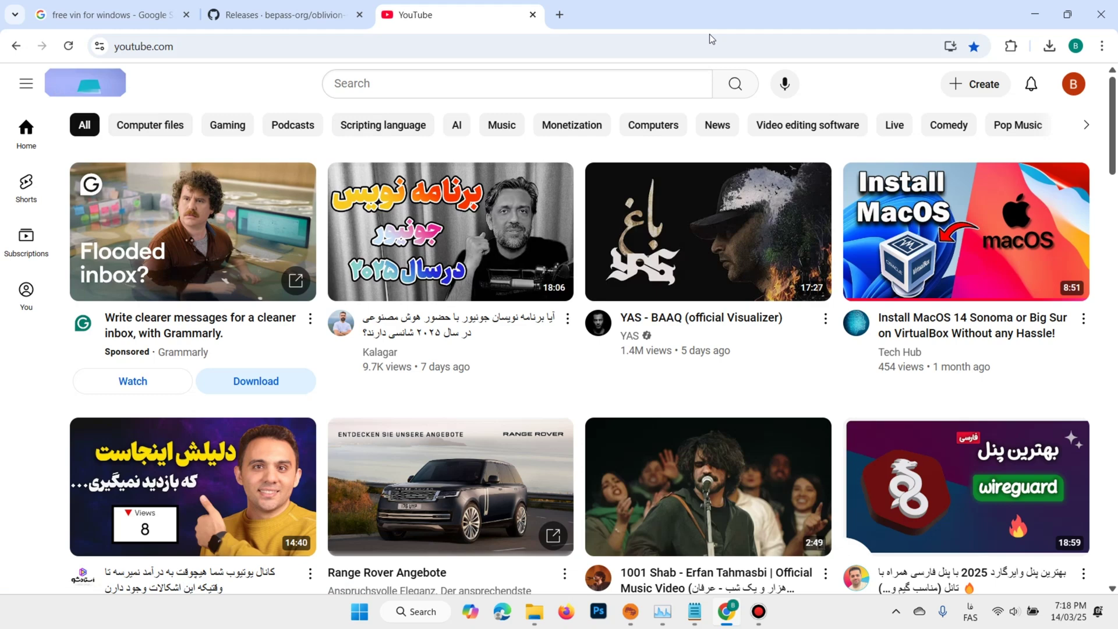
scroll(707, 298, down, 5)
scroll(707, 296, down, 5)
scroll(560, 350, up, 10)
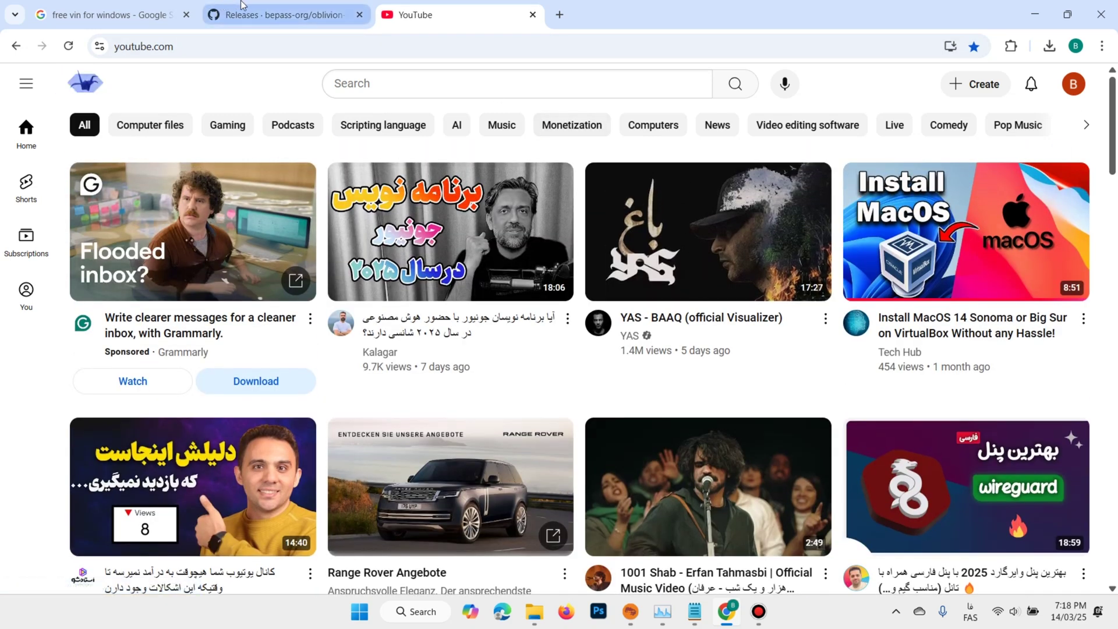
Disconnect the Oblivion VPN, then reload the YouTube tab to test connectivity
click(284, 14)
click(630, 610)
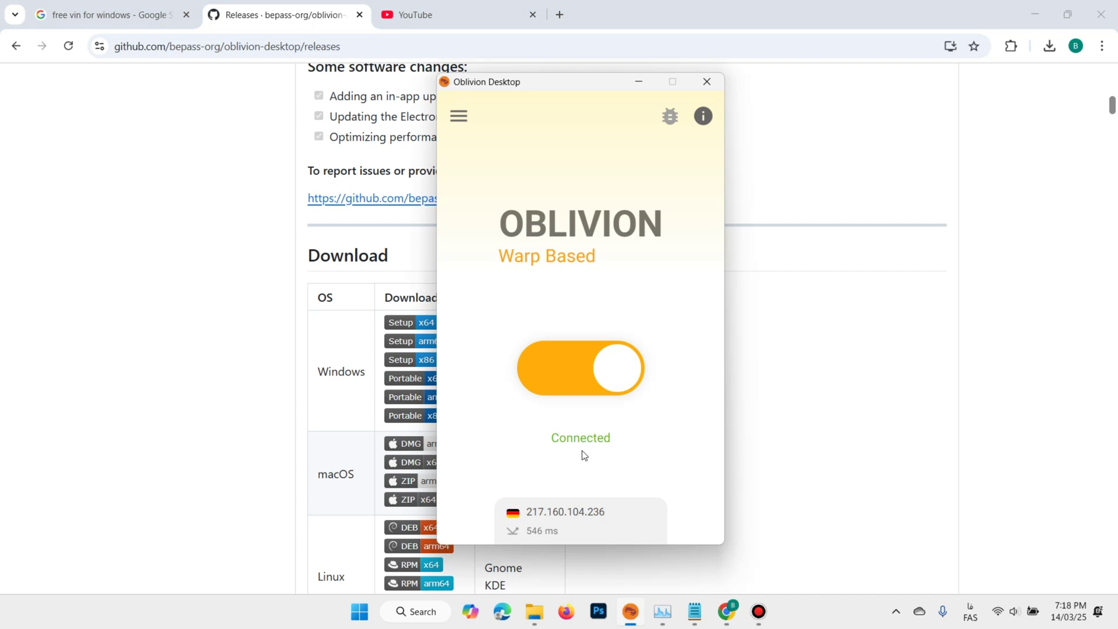
click(564, 378)
click(415, 14)
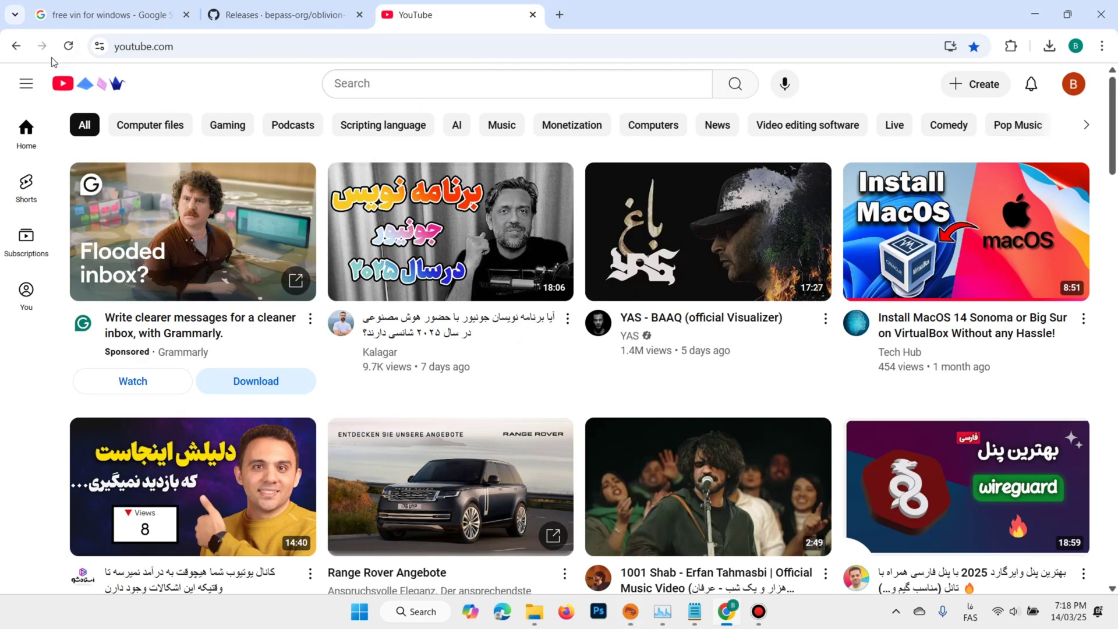
click(68, 46)
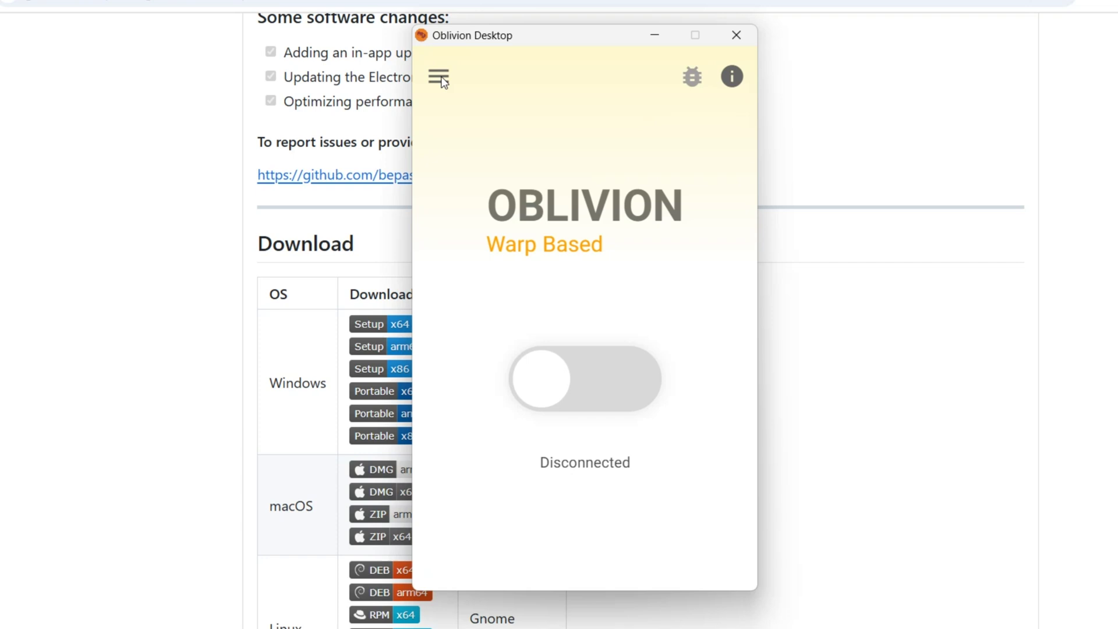
Switch the connection method from Psiphon to Gool in Warp Settings
click(438, 77)
click(510, 199)
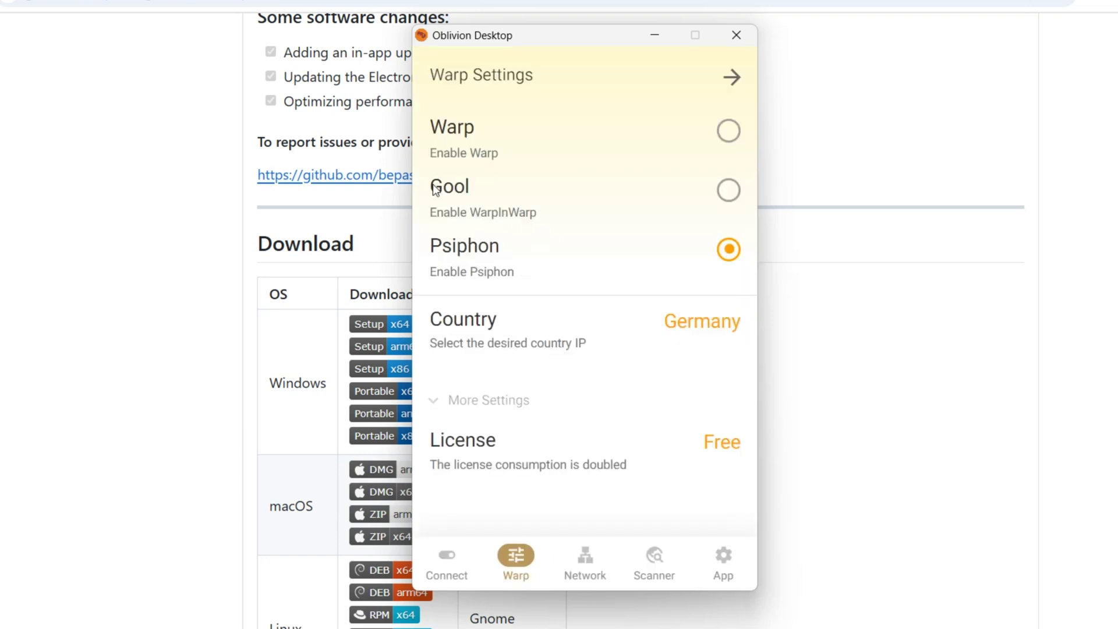
click(725, 189)
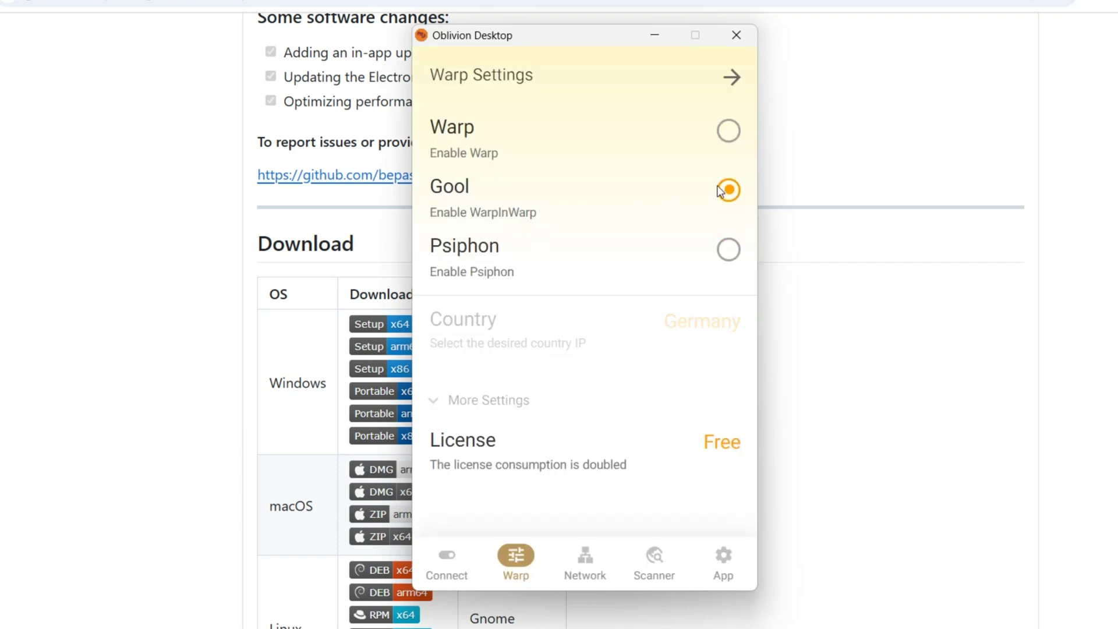
click(731, 76)
Connect the VPN via Gool, toggling it off and on, then reopen Warp Settings
click(605, 367)
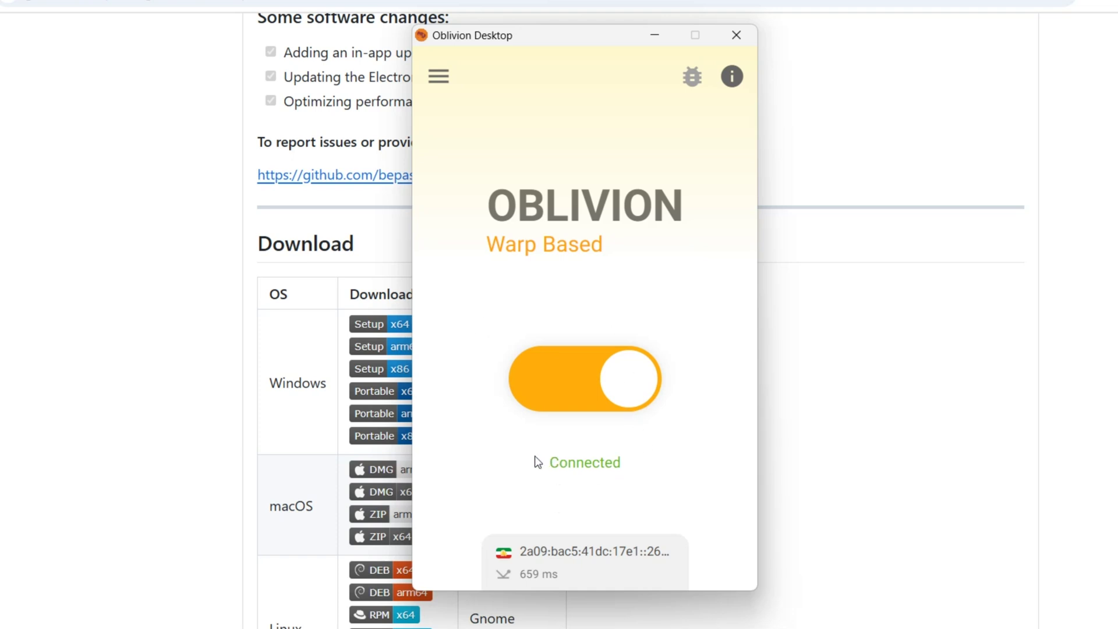
click(568, 376)
click(586, 382)
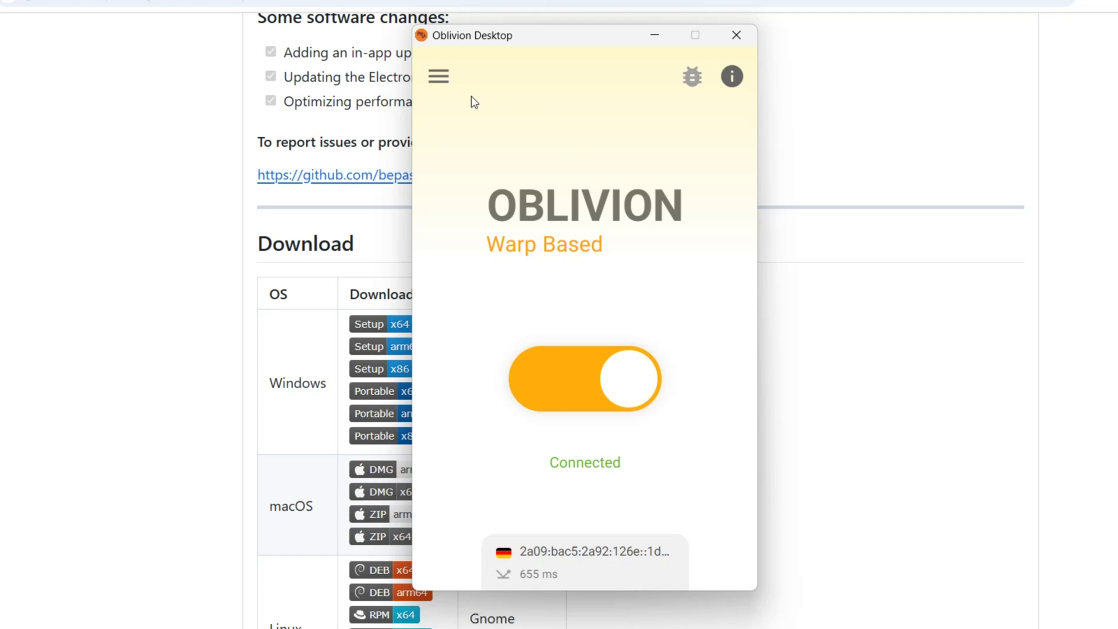
click(438, 77)
click(496, 197)
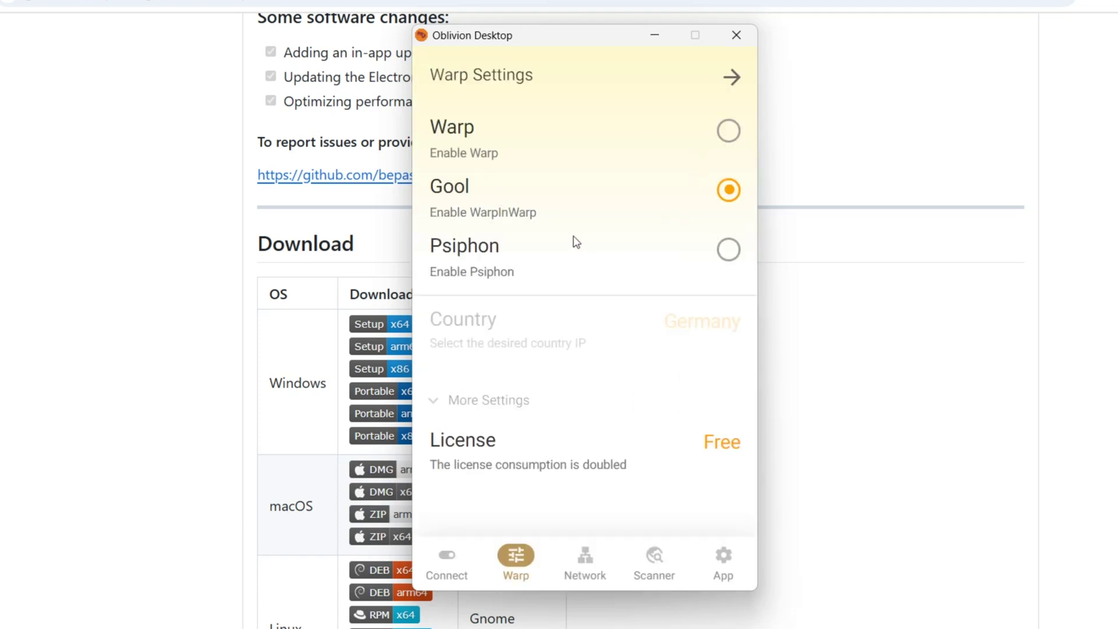
In Application Settings, toggle Dark Mode on and off and check the Language list, keeping English
click(723, 559)
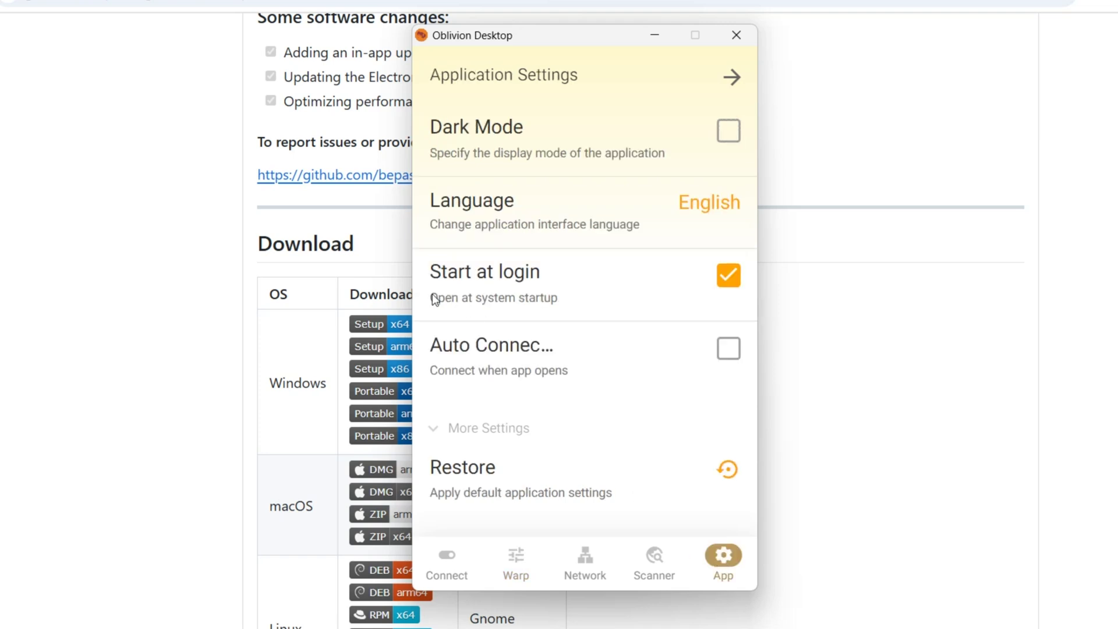
key(Escape)
click(441, 80)
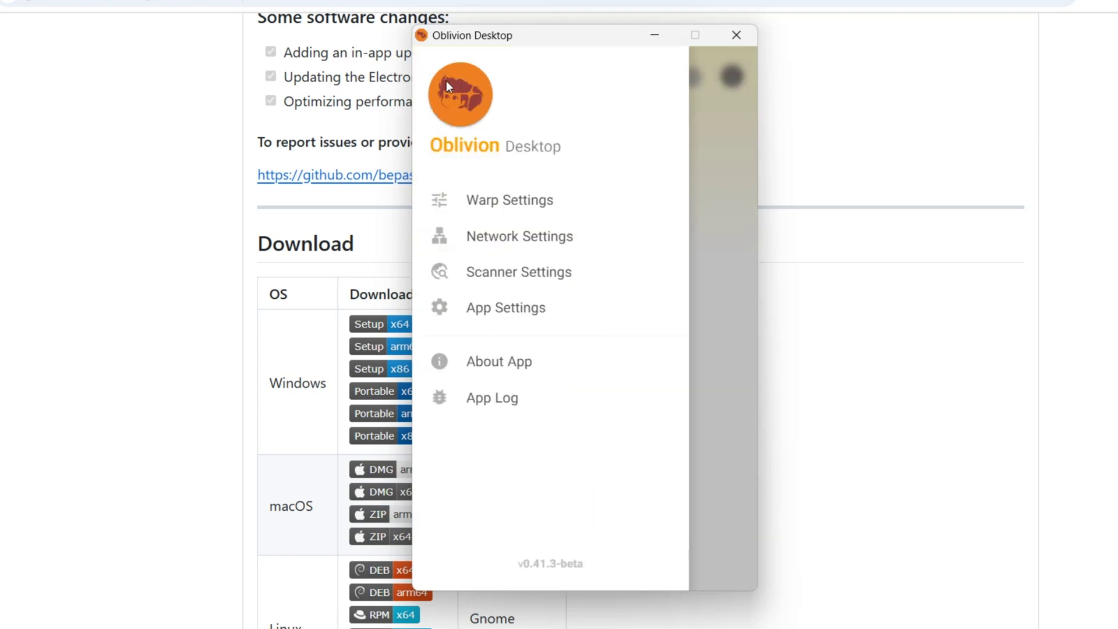
click(500, 199)
click(733, 566)
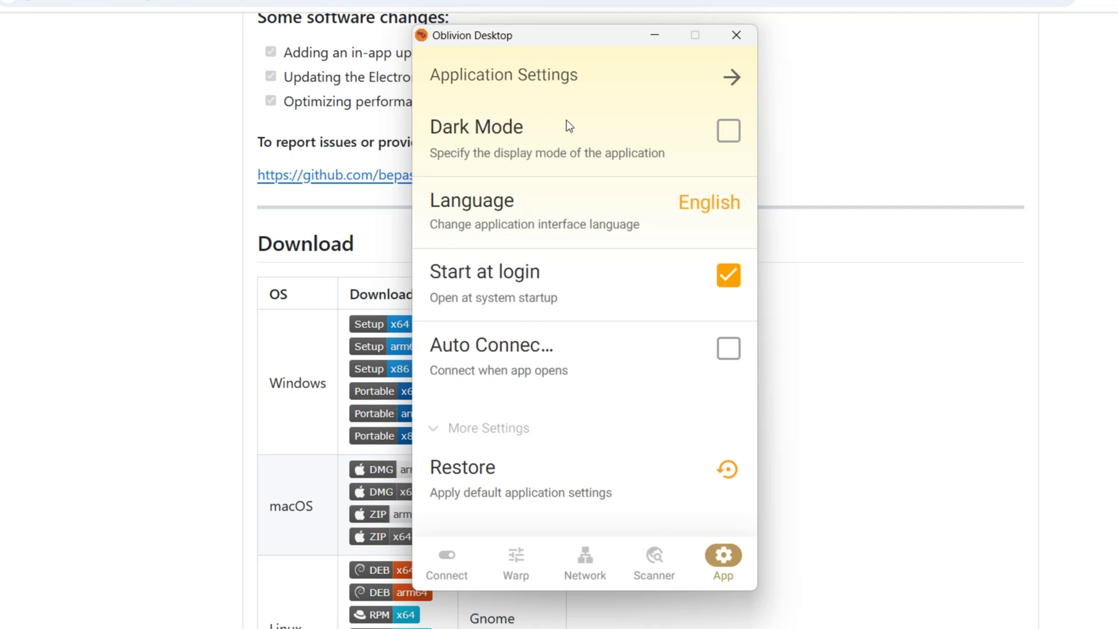
click(724, 133)
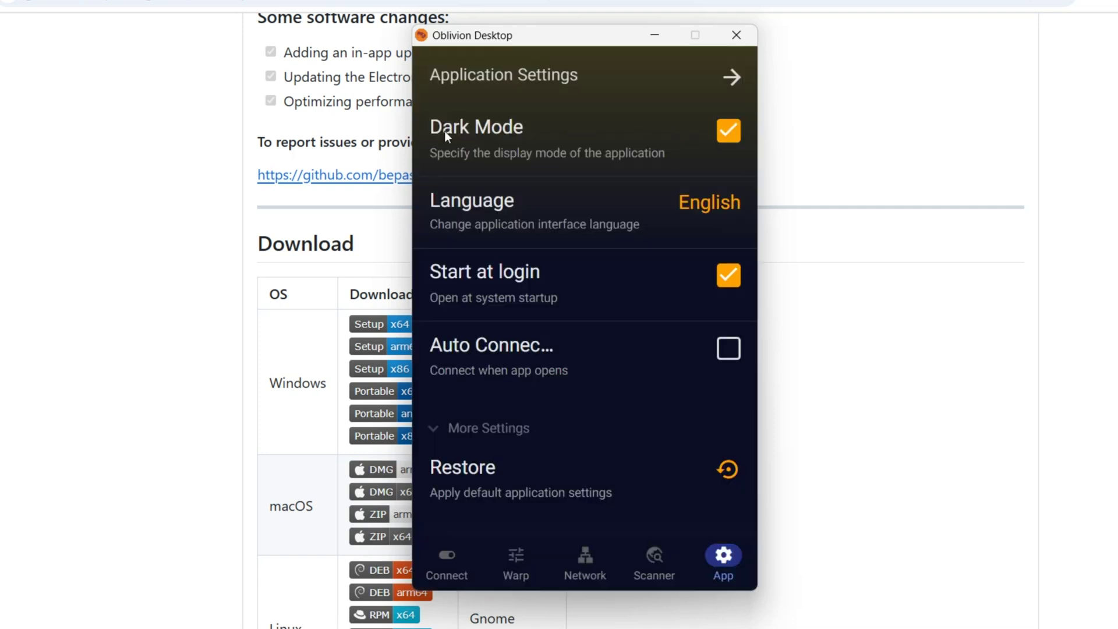
click(728, 131)
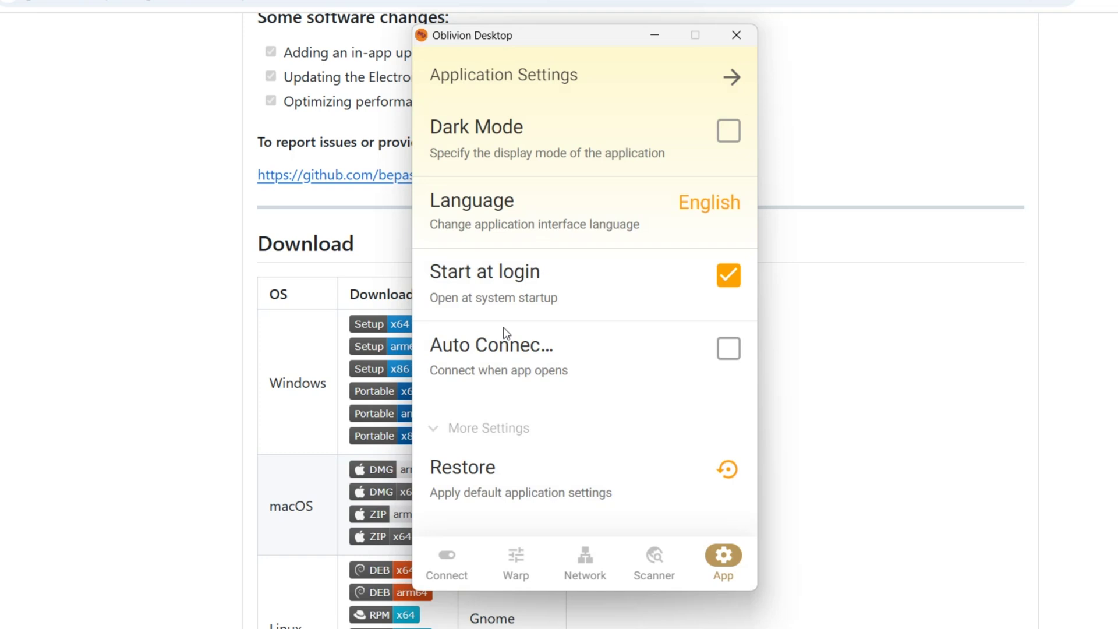
click(708, 203)
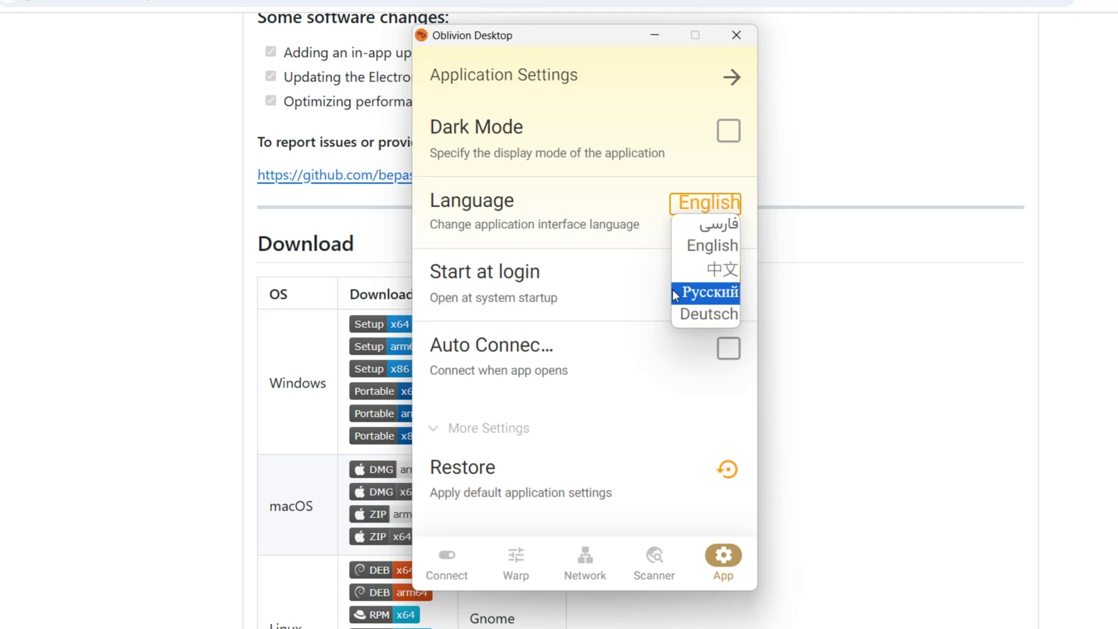
click(583, 188)
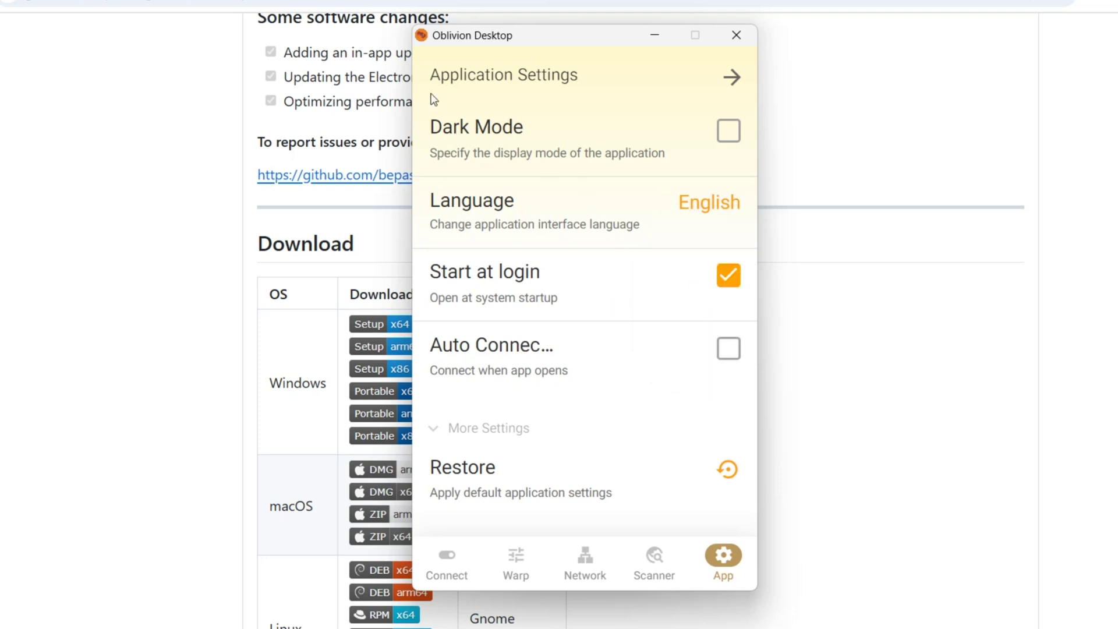
Return to the main connected screen and view the app's connection log
click(732, 76)
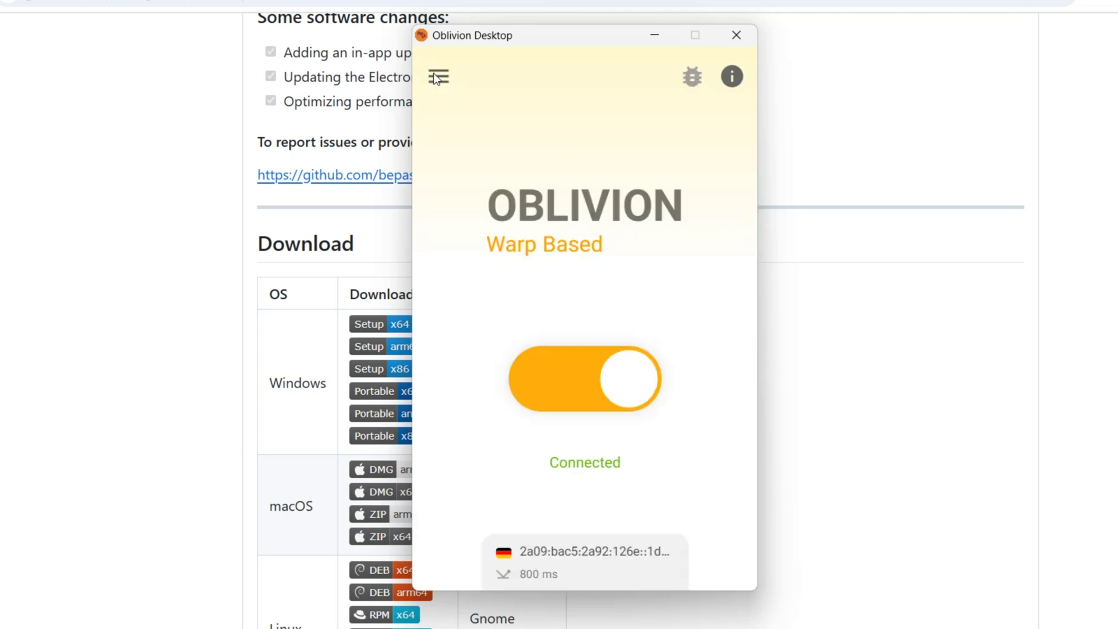
click(438, 77)
click(736, 121)
click(690, 82)
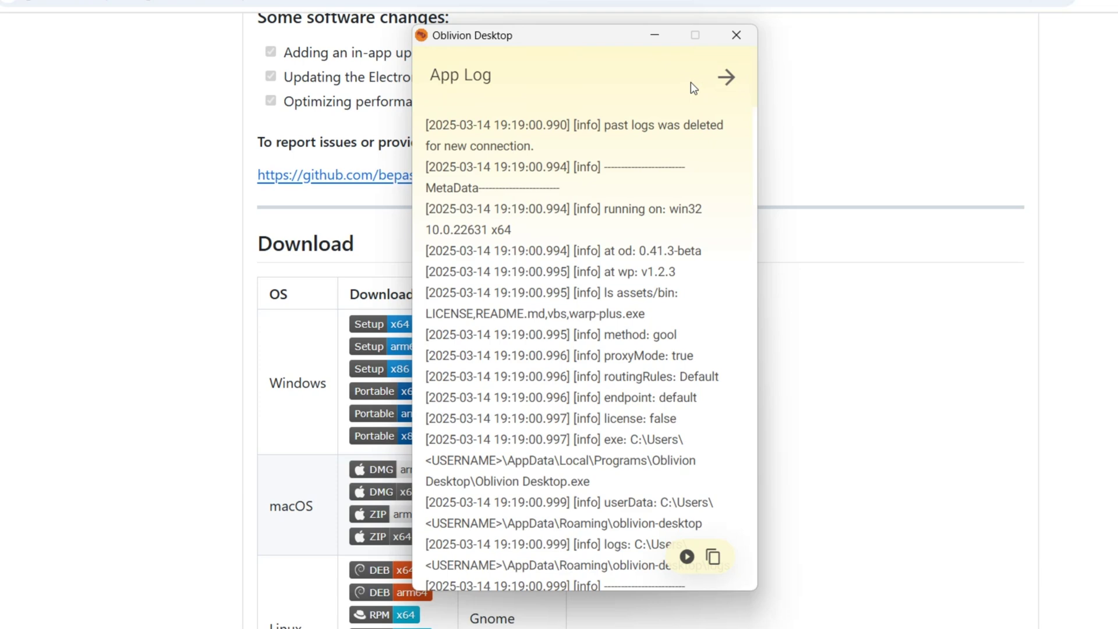
scroll(567, 262, down, 10)
scroll(567, 262, down, 10)
scroll(568, 262, down, 8)
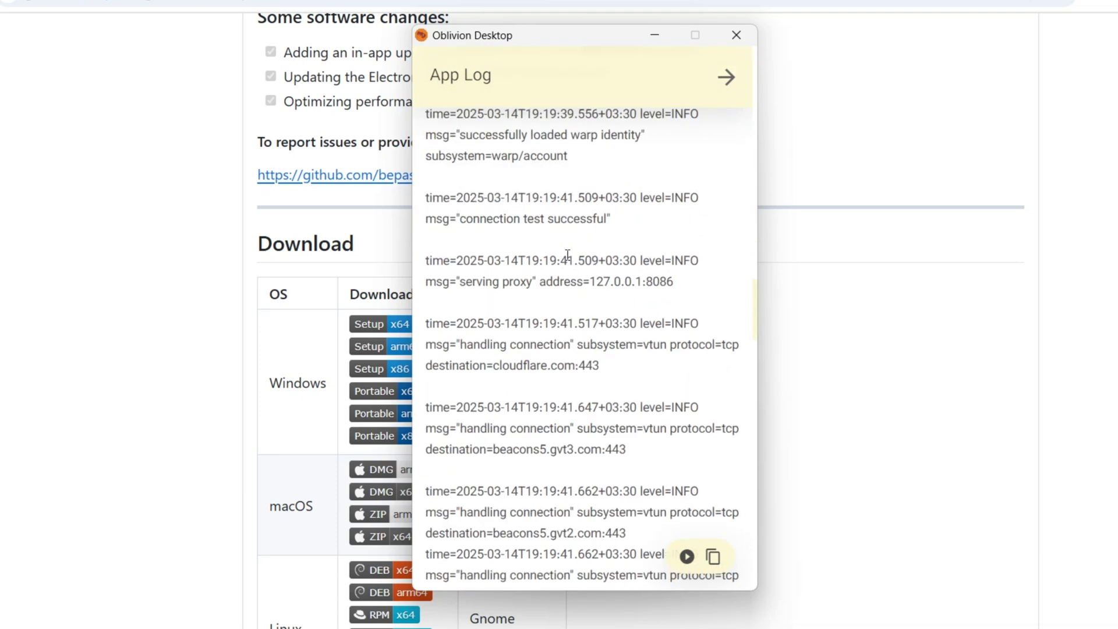
scroll(568, 262, down, 8)
scroll(611, 245, down, 8)
scroll(690, 218, down, 5)
scroll(689, 219, down, 5)
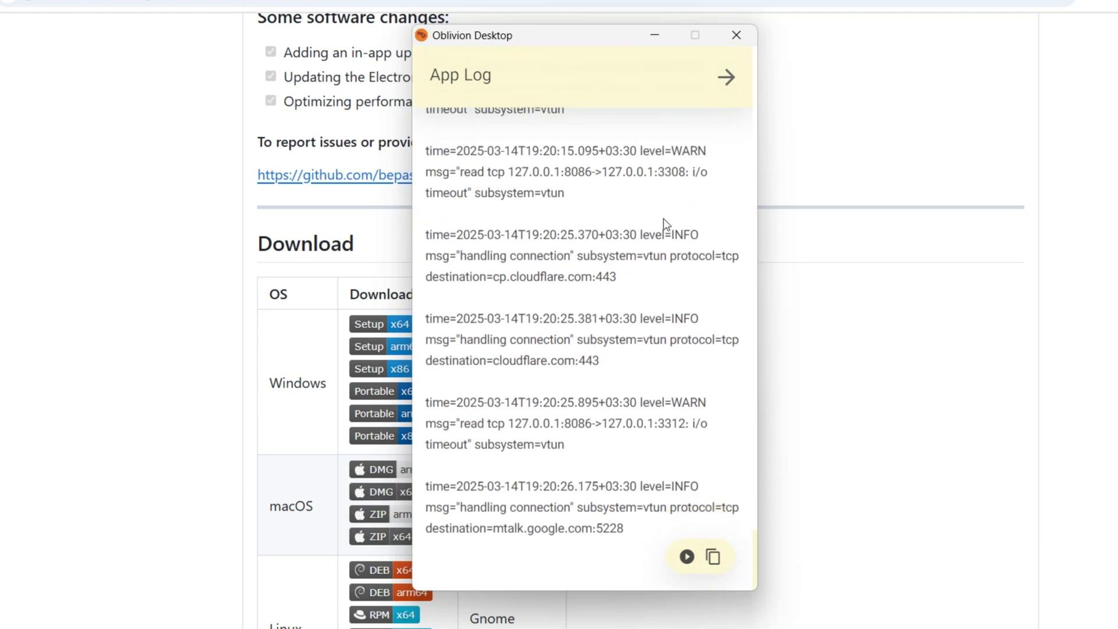
scroll(659, 219, up, 5)
click(725, 76)
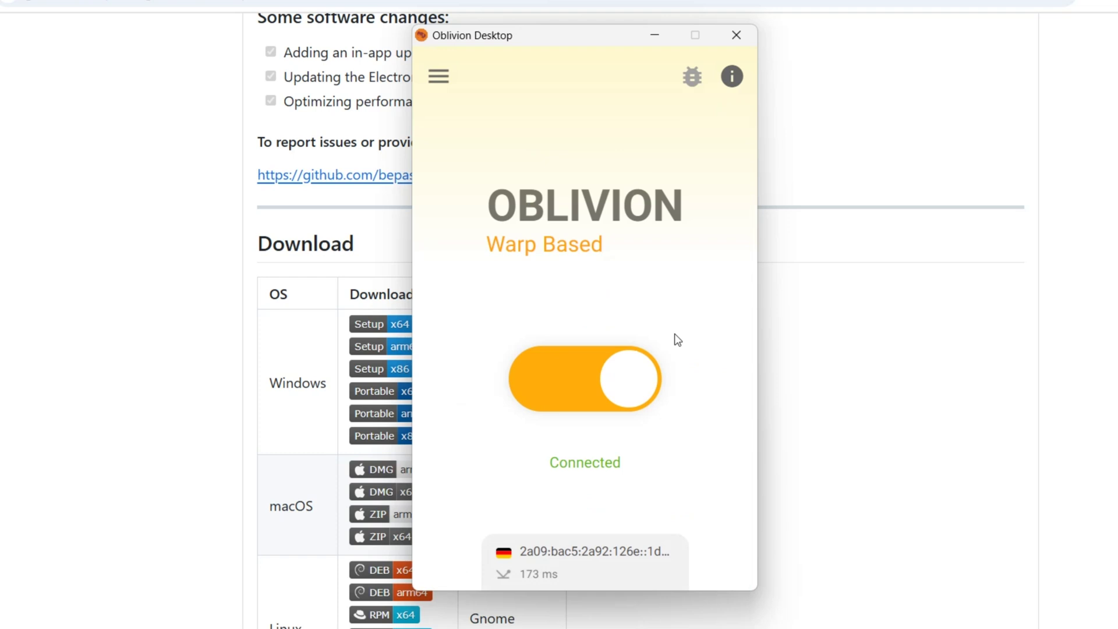
click(439, 76)
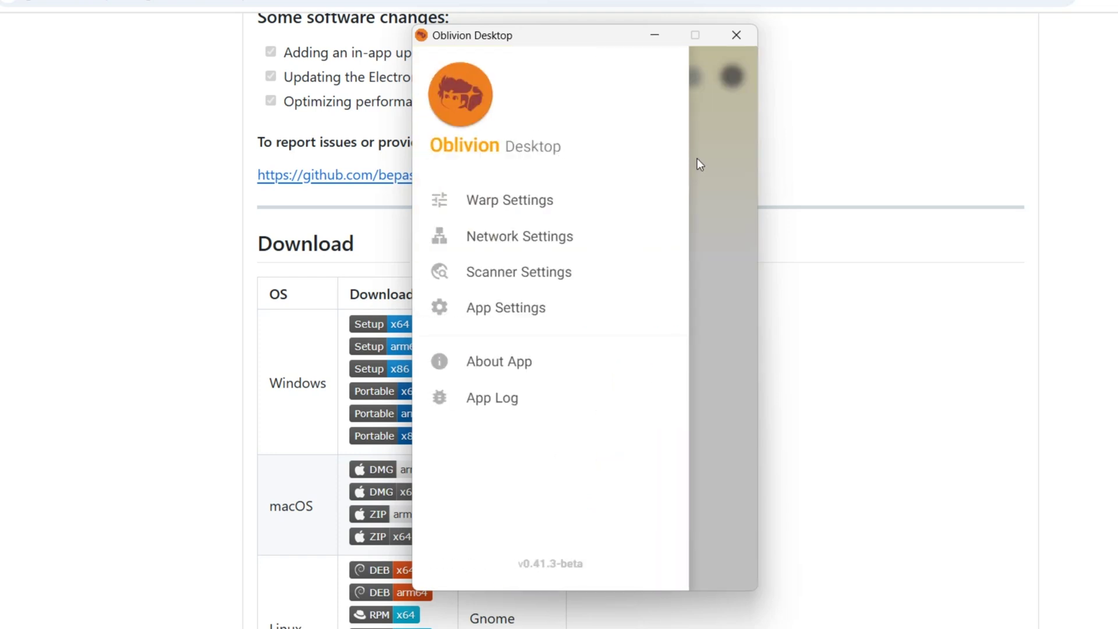
click(698, 156)
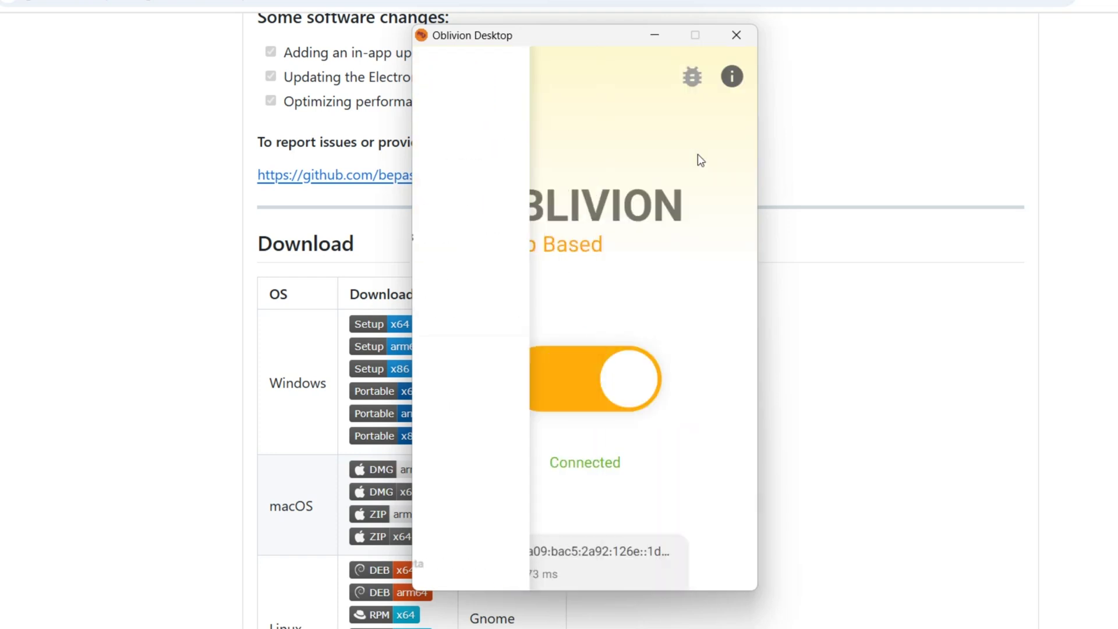
click(731, 77)
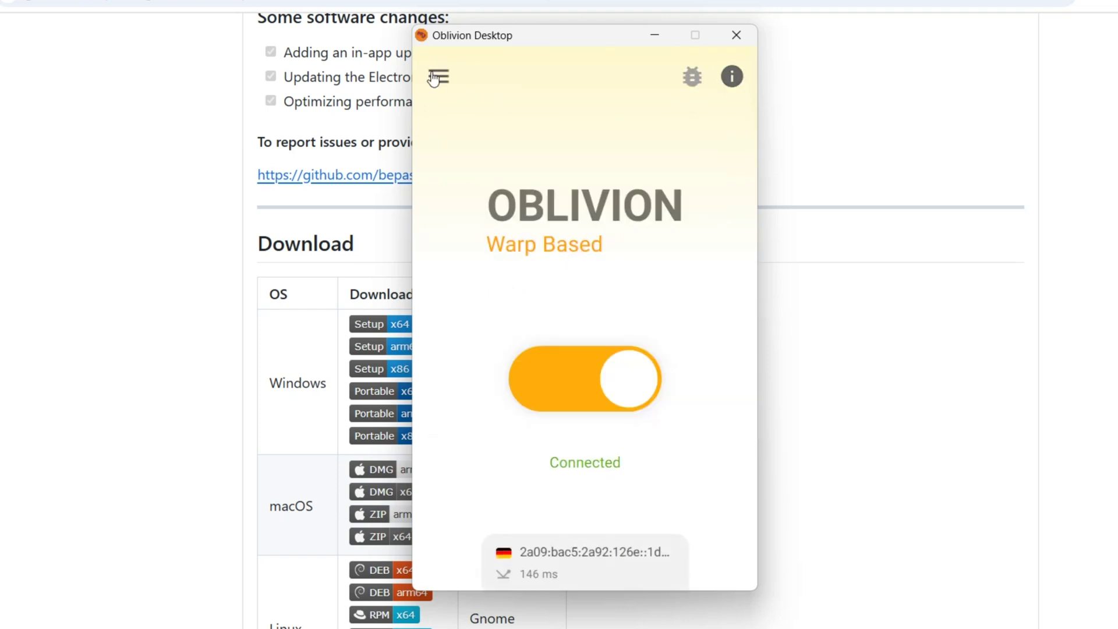
click(437, 77)
click(726, 120)
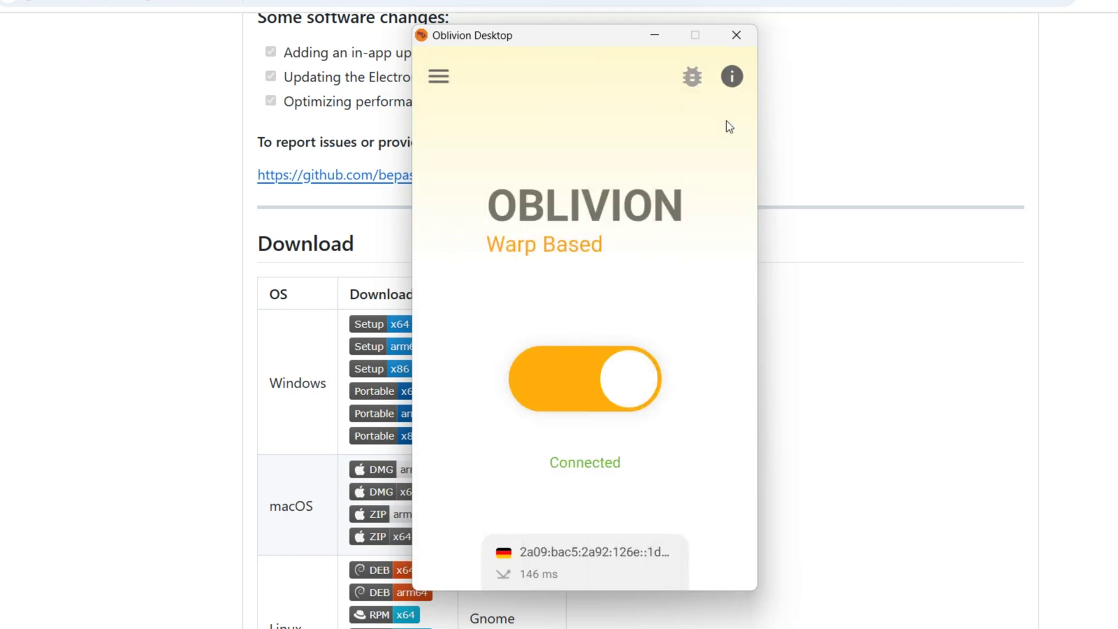